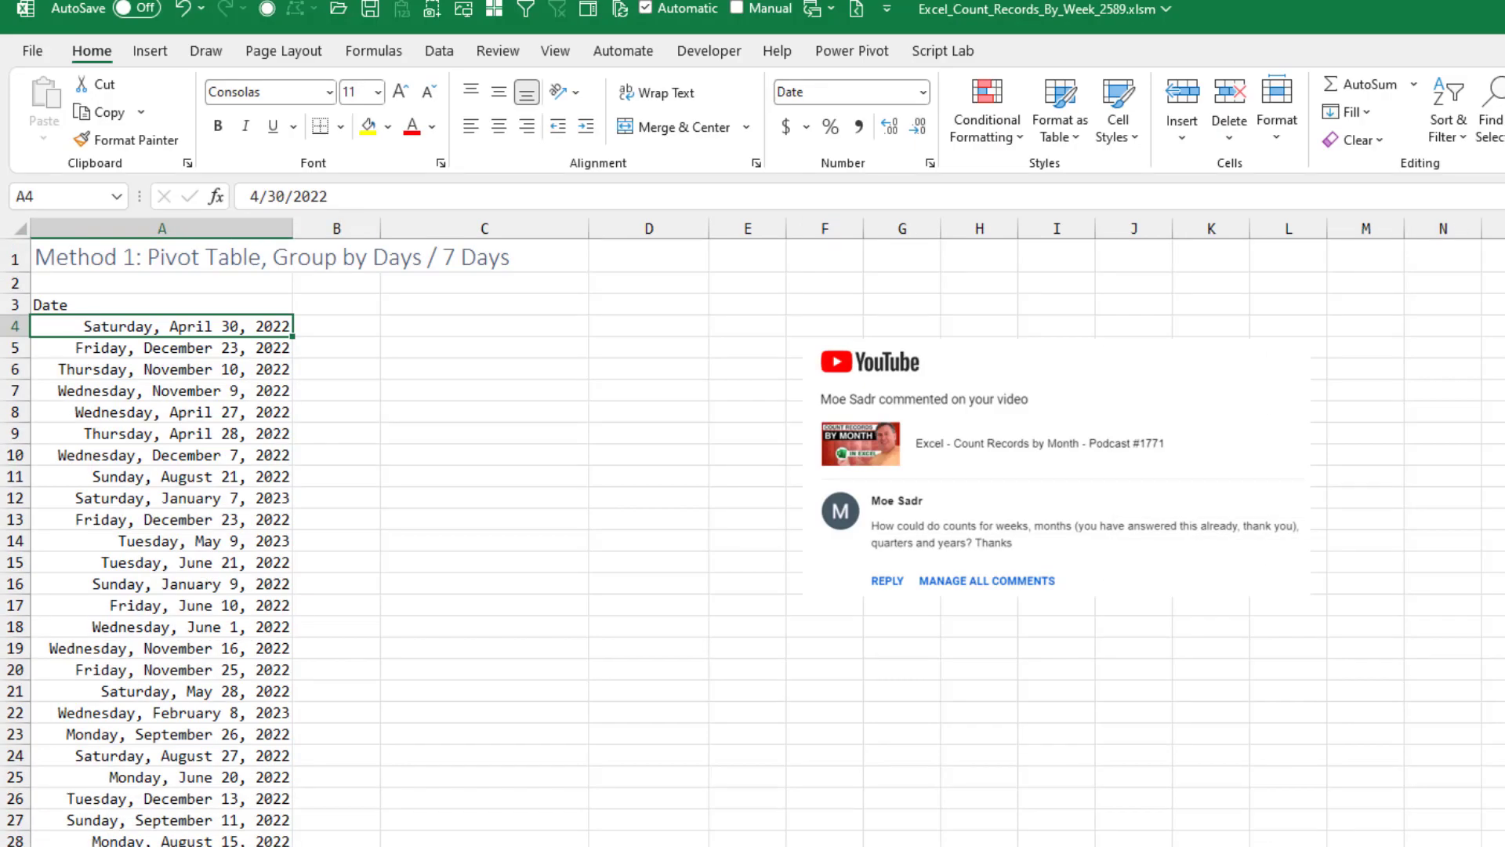
Insert an empty PivotTable from the Date range A3:A892 at cell C5 on this sheet.
click(153, 53)
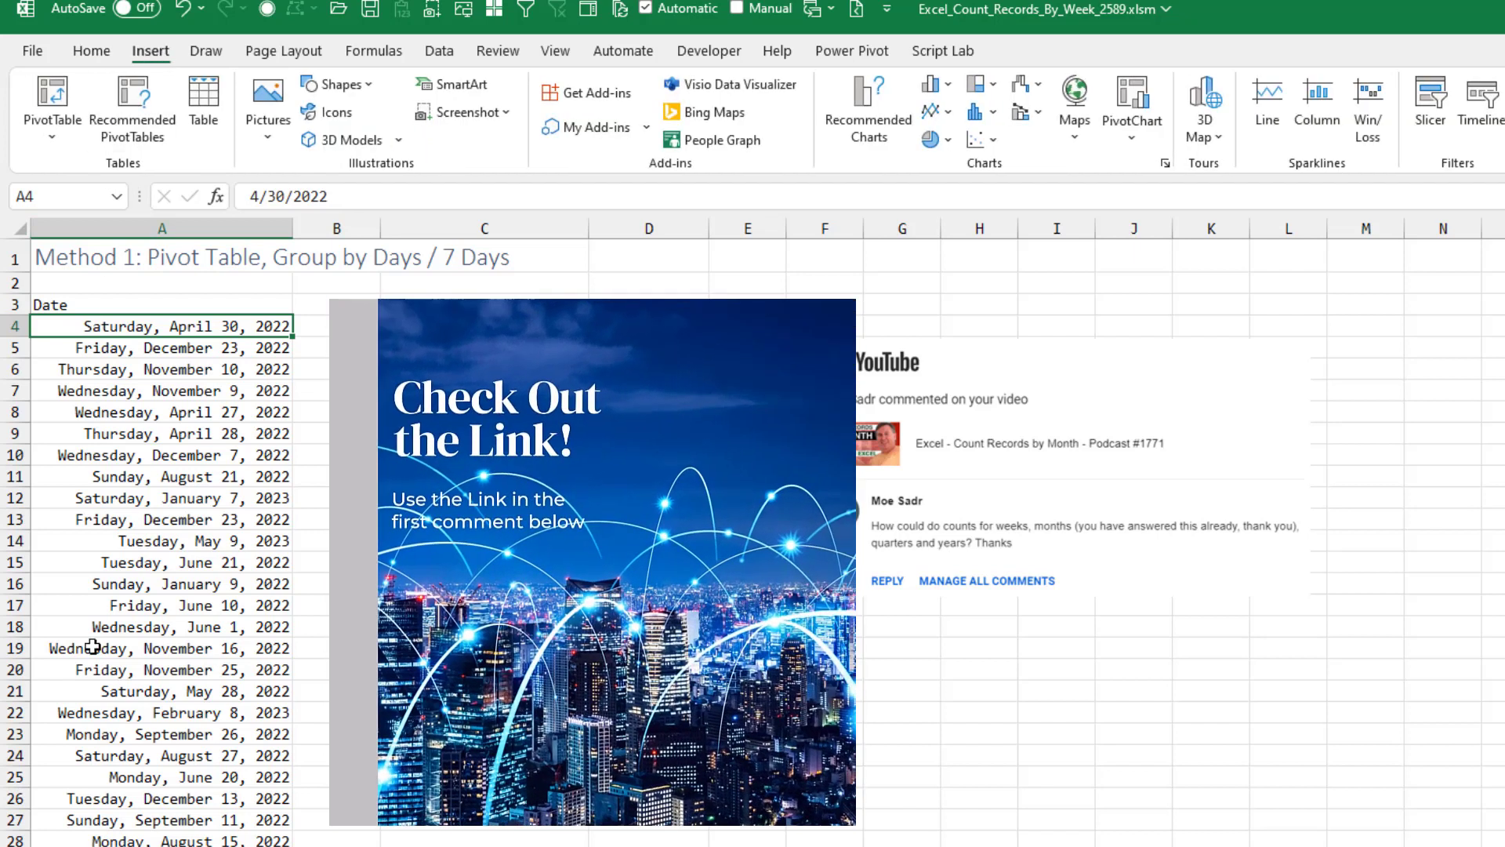
click(52, 96)
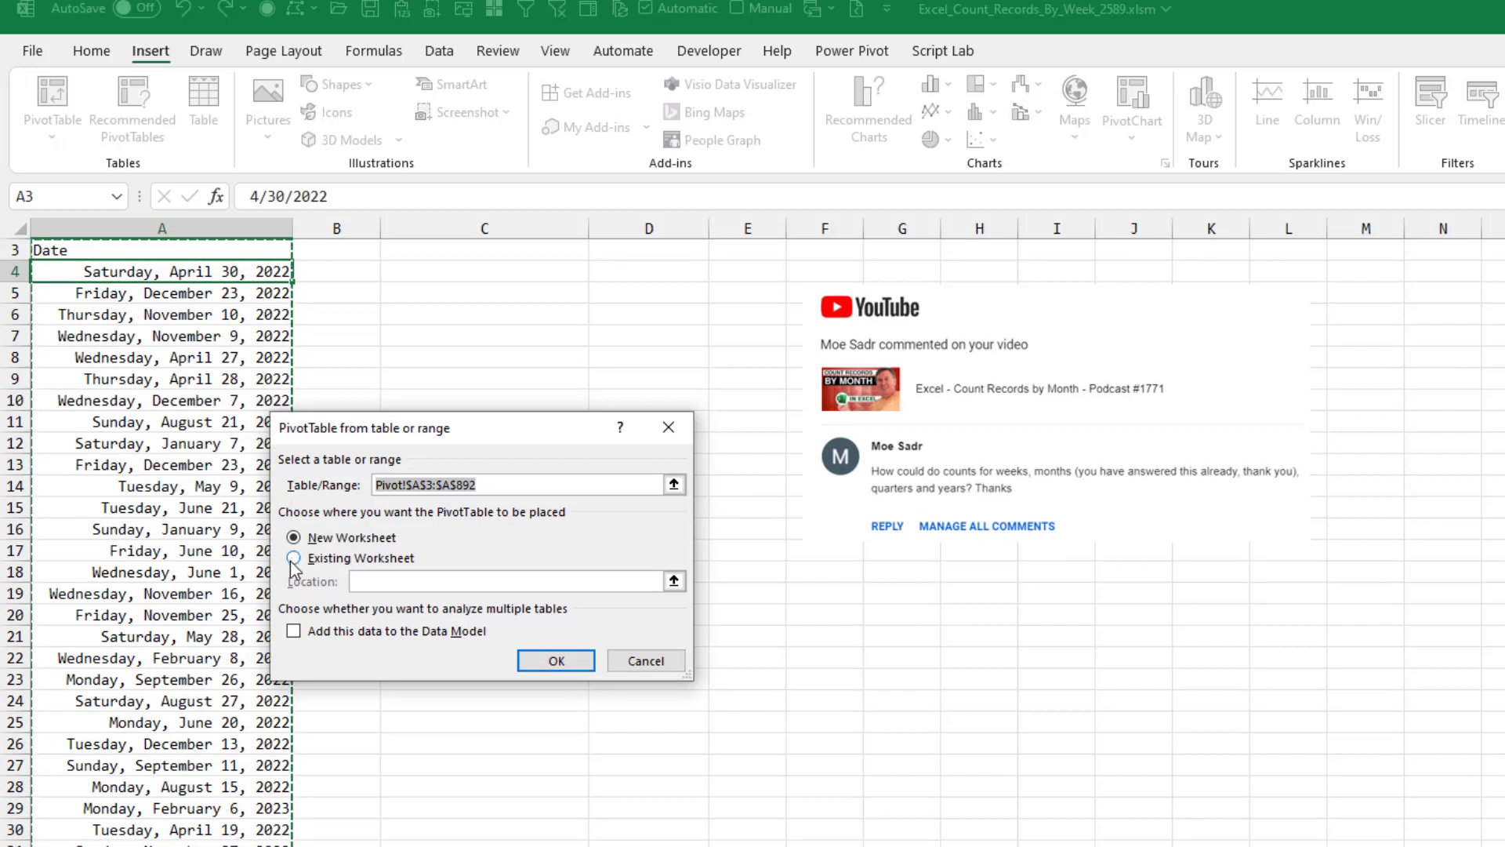
click(294, 558)
click(410, 294)
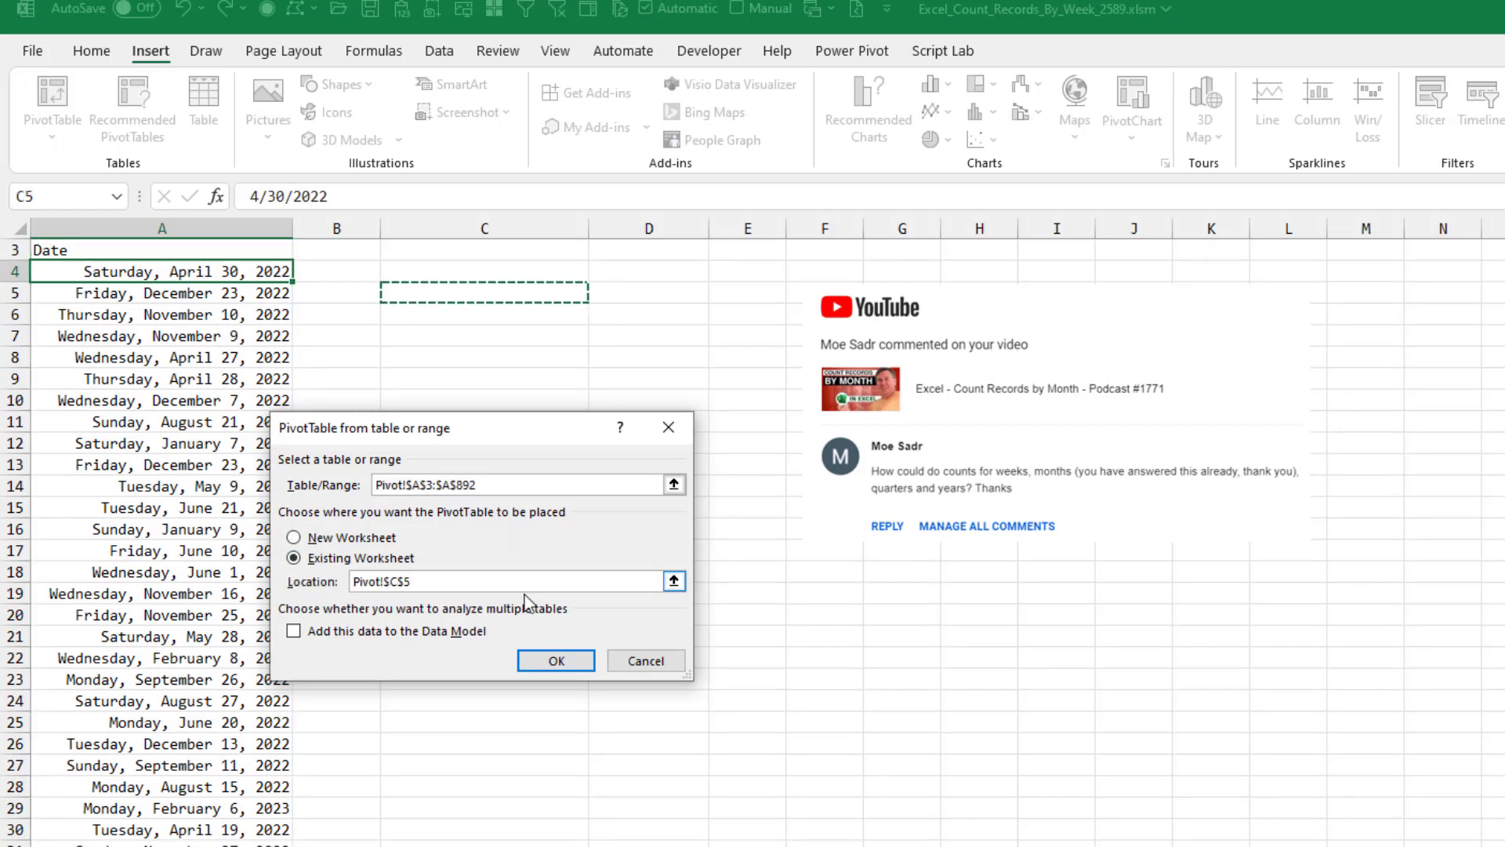
click(556, 661)
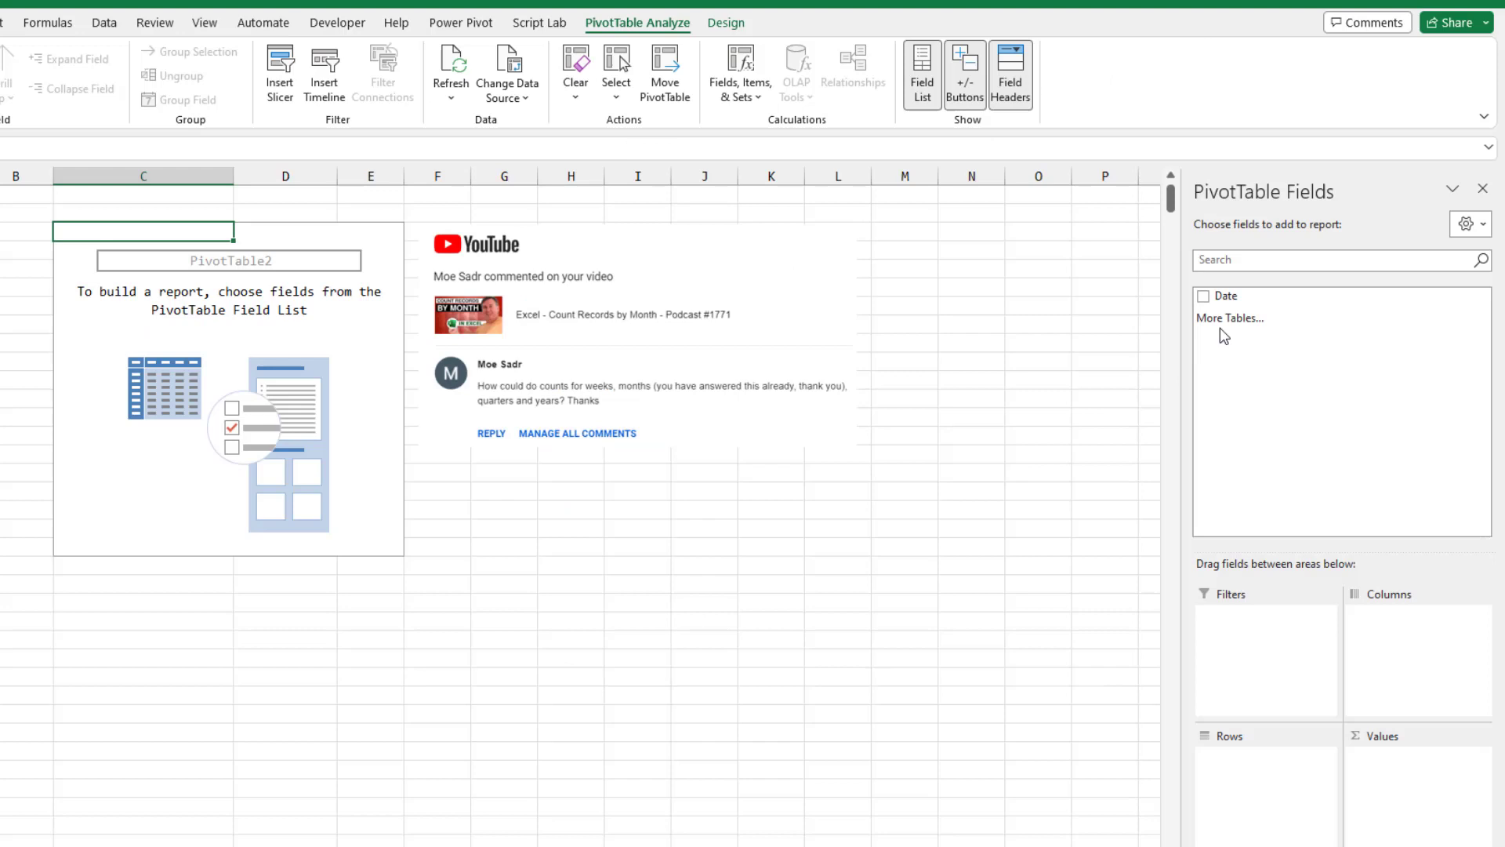
Put the Date field in both Rows and Values so each date shows its Count of Date.
drag(1227, 298, 1281, 778)
drag(1226, 296, 1399, 764)
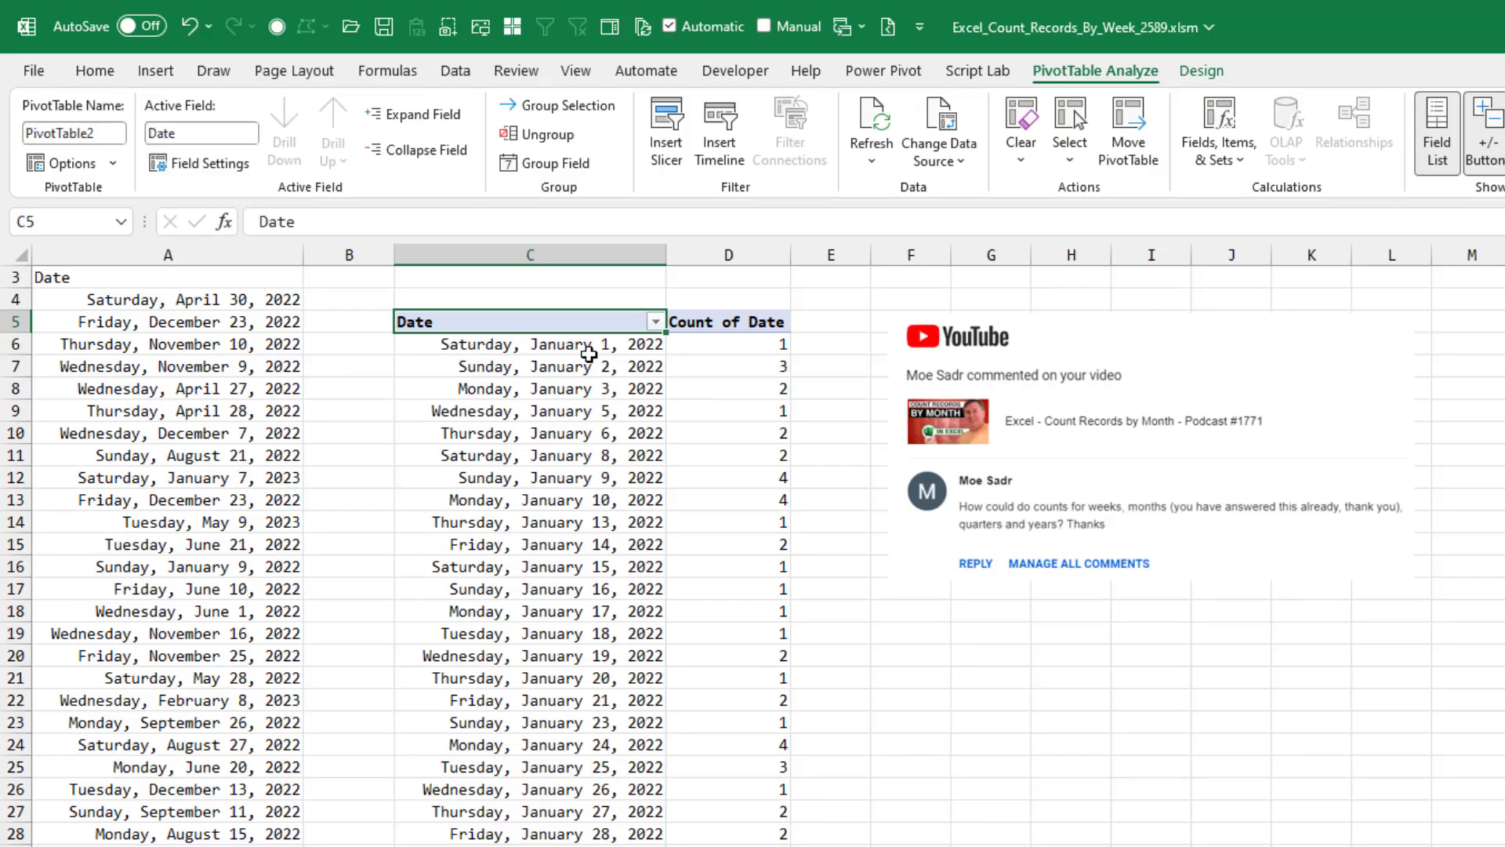
click(540, 344)
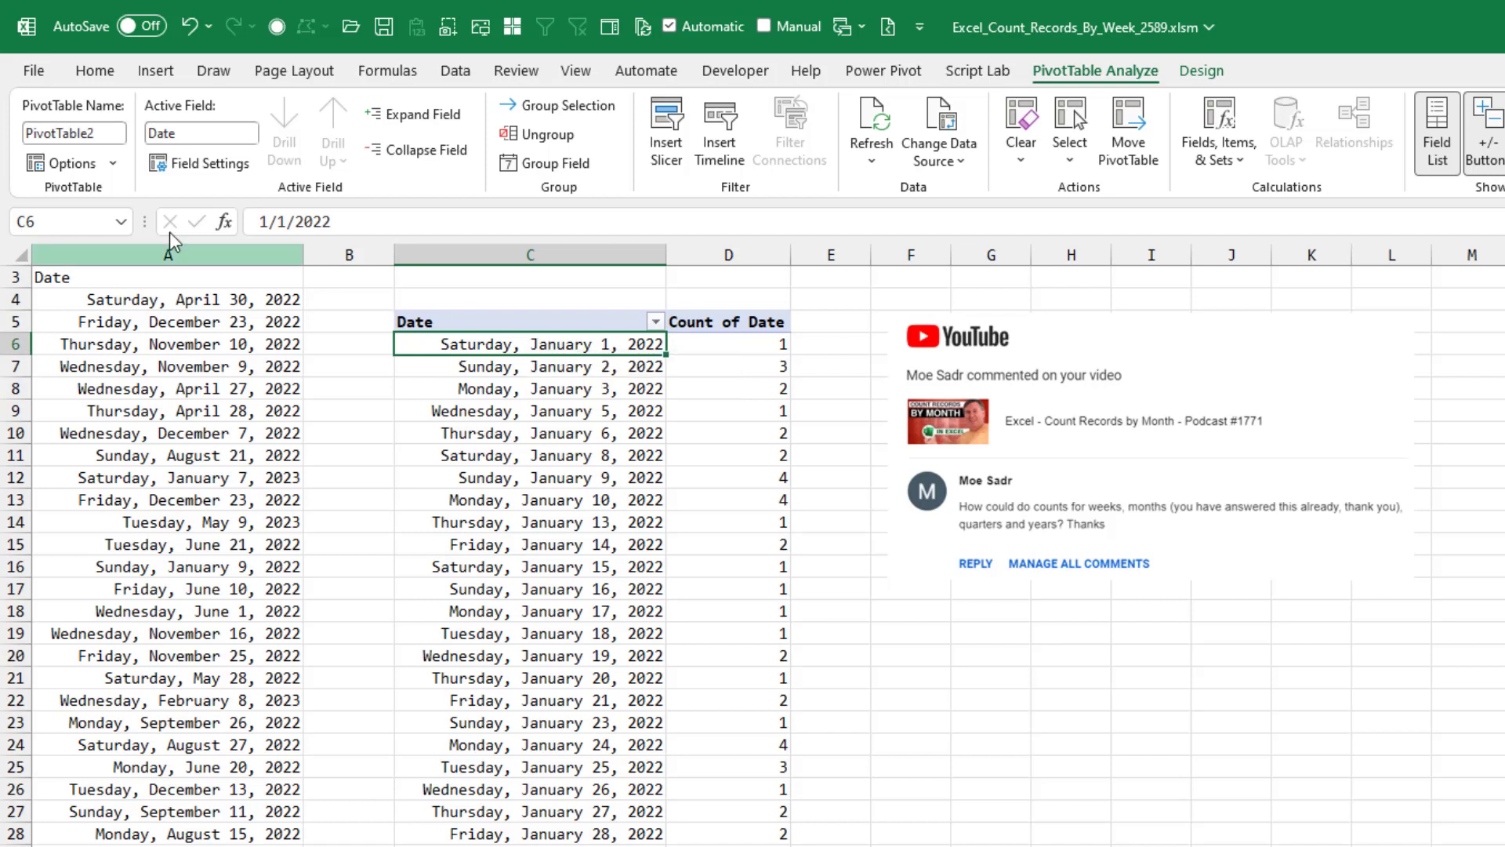
Group the pivot dates by Days in 7-day intervals starting at 12/27/2021.
click(531, 168)
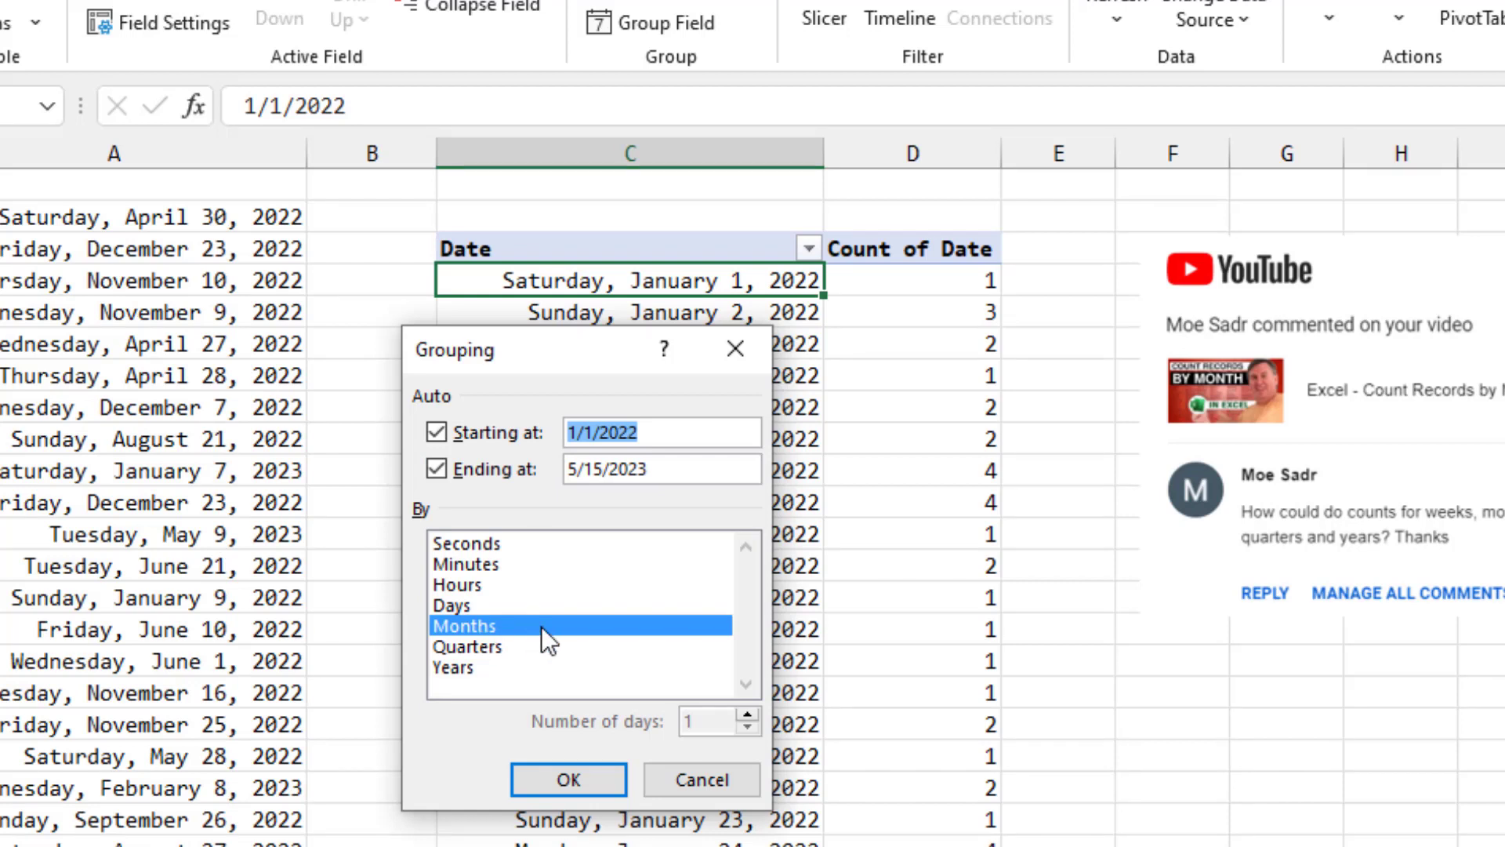
click(484, 629)
click(463, 604)
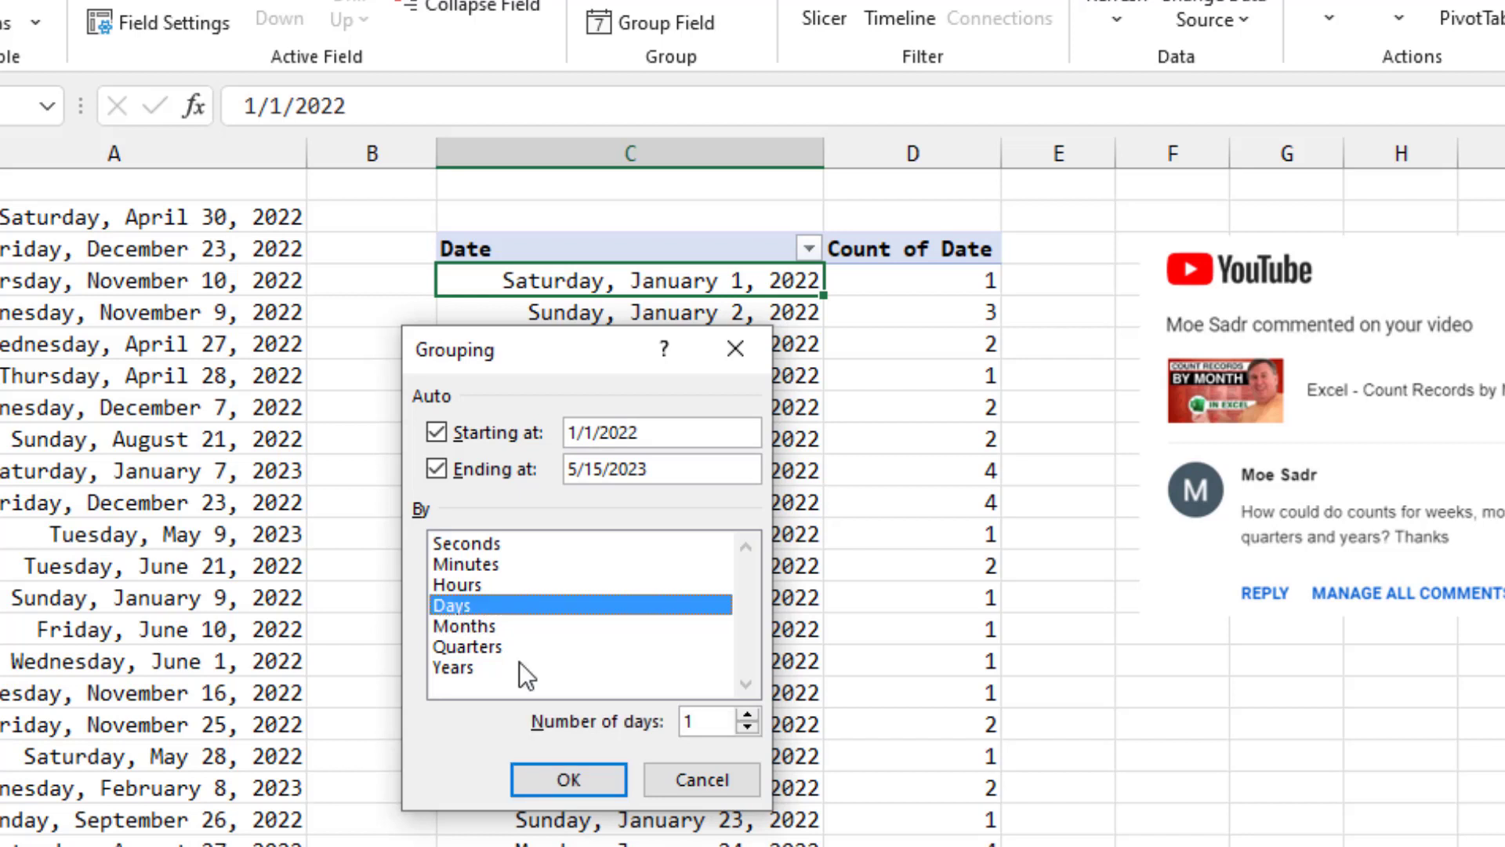
click(747, 715)
click(747, 716)
click(747, 716)
click(747, 716)
click(746, 713)
click(746, 713)
drag(660, 431, 554, 432)
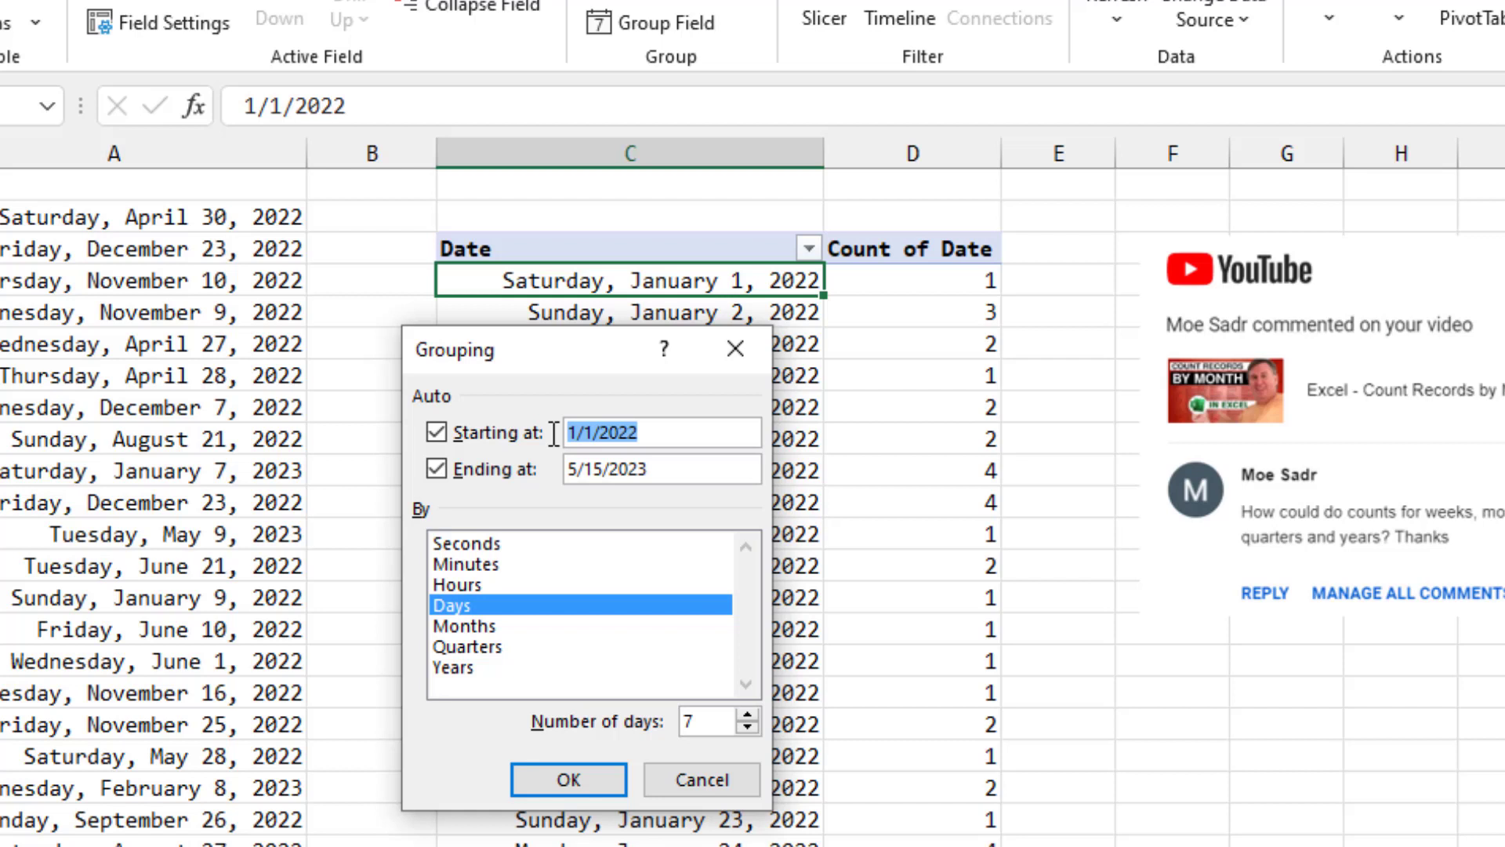
text(12/27/)
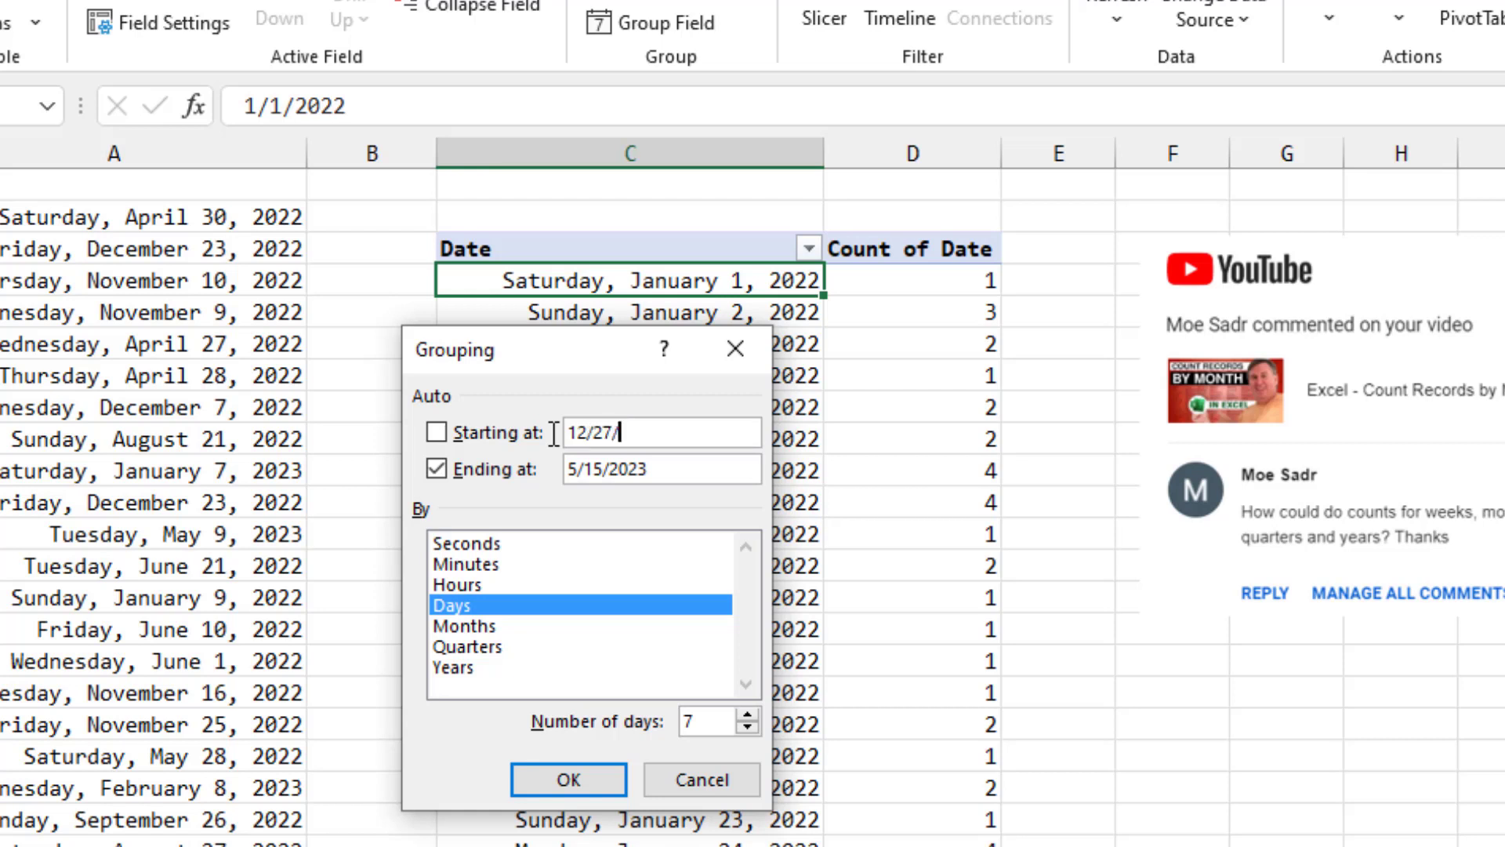
text(2021)
click(565, 775)
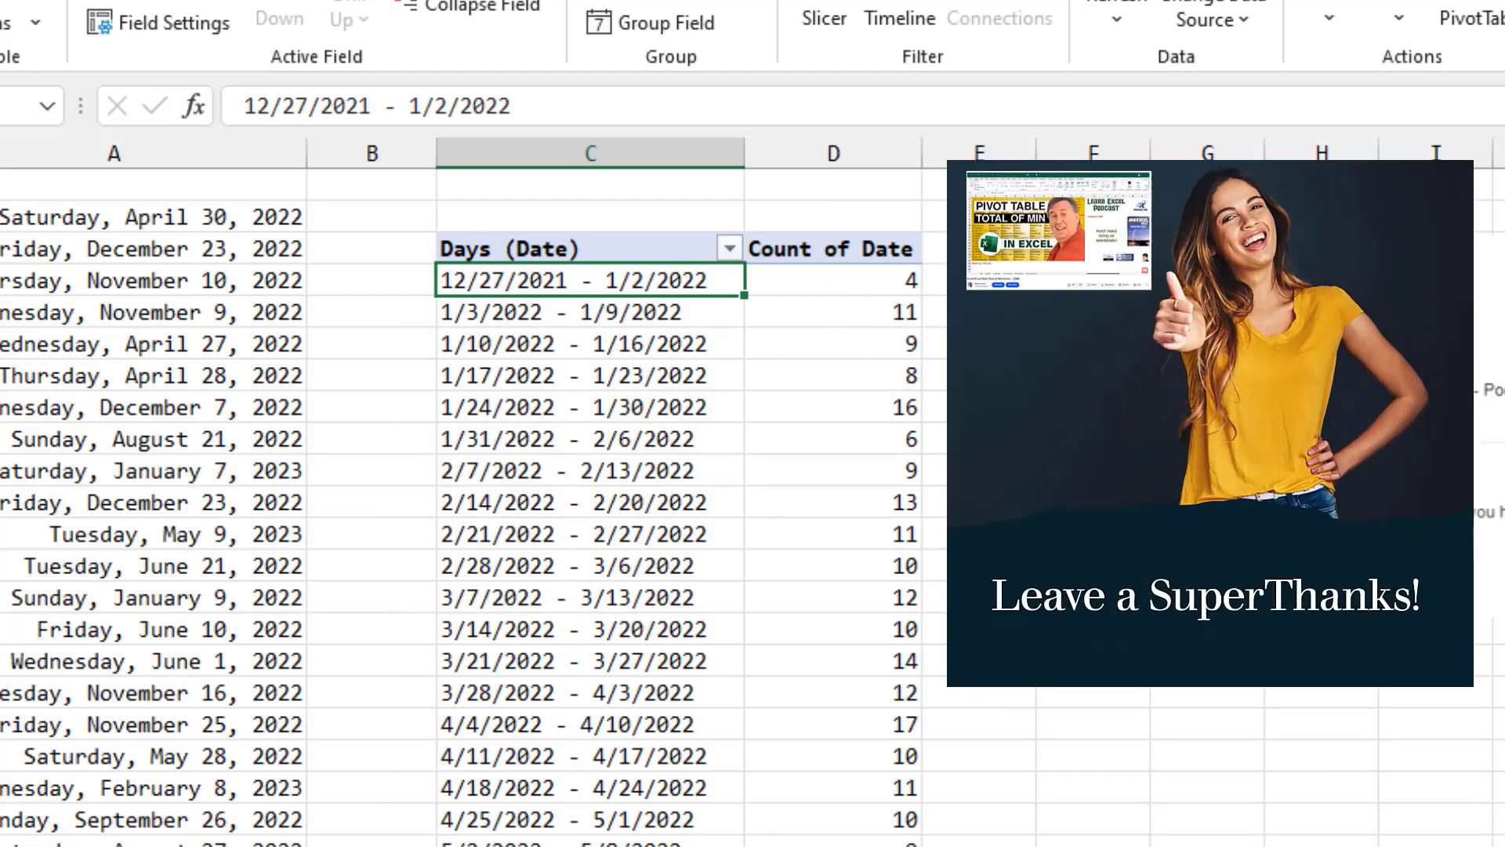
On the Method 2 sheet, enter =WEEKDAY(A4,3) in B4 and fill it down the Weekday column.
key(ctrl+Page_Down)
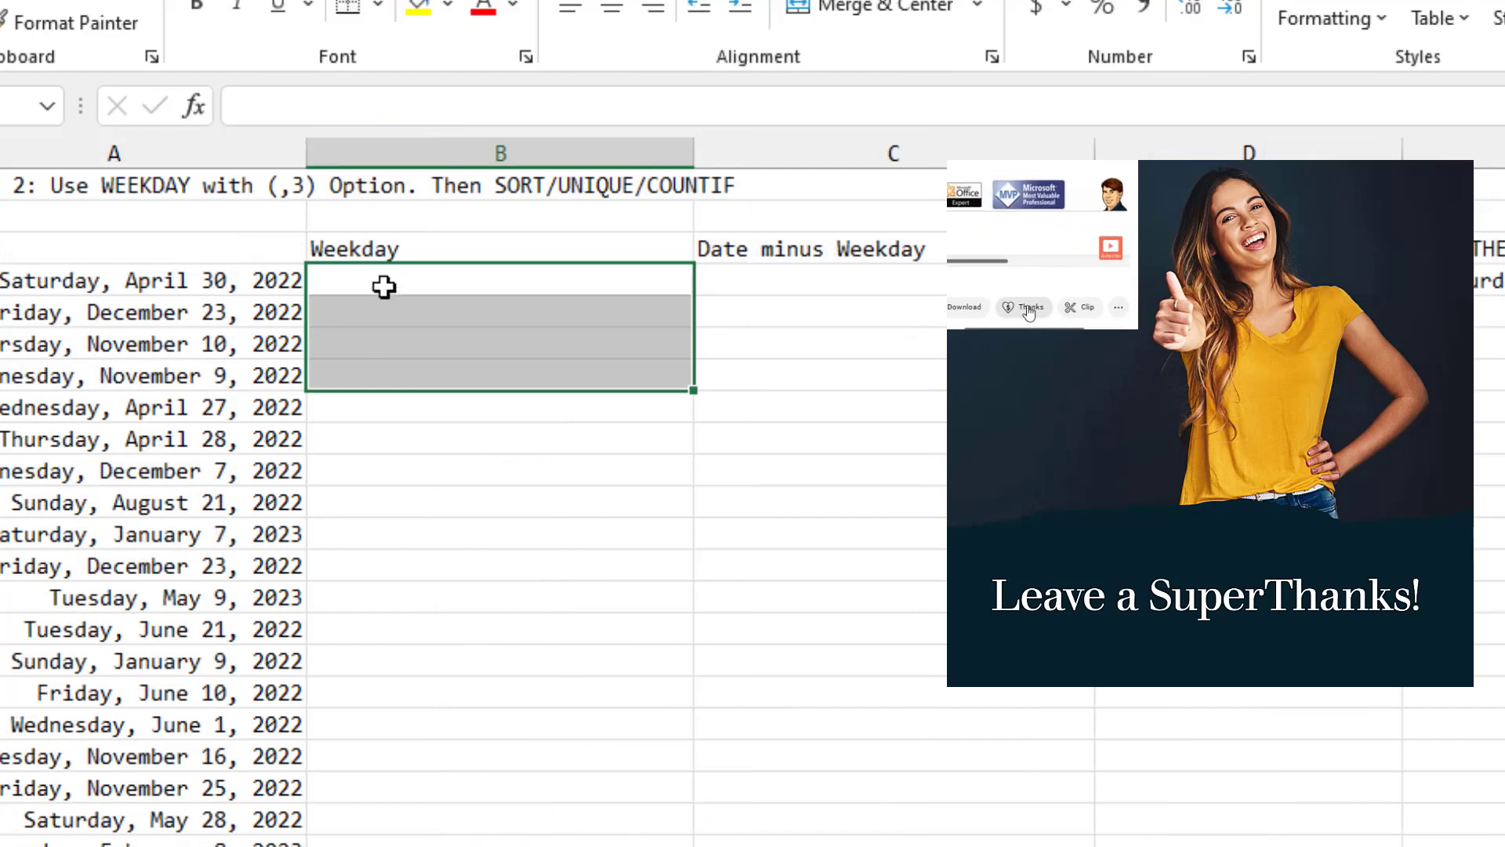
click(384, 287)
text(=)
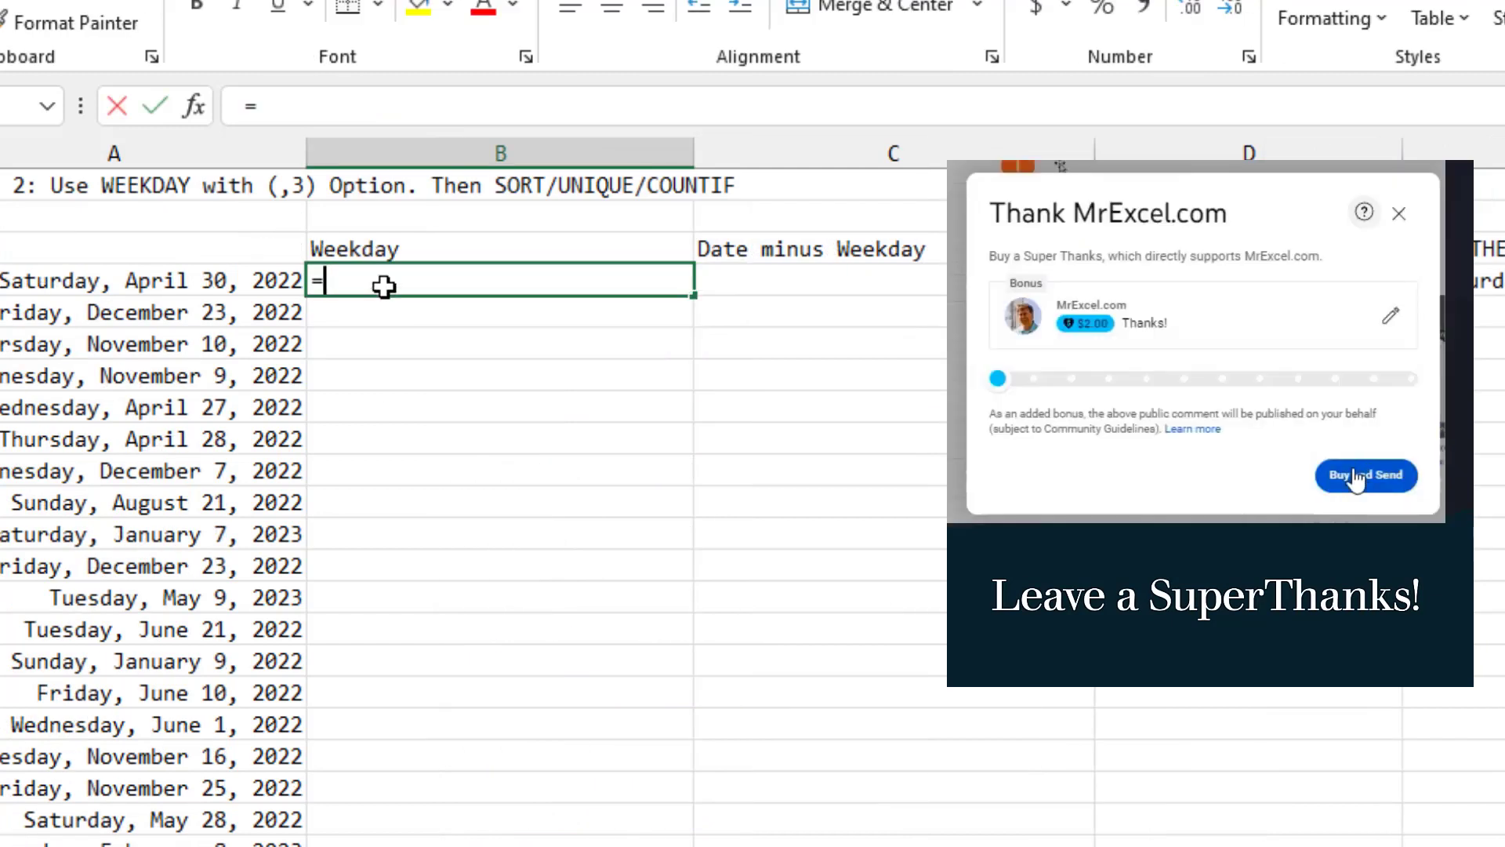
text(WEEKDAY()
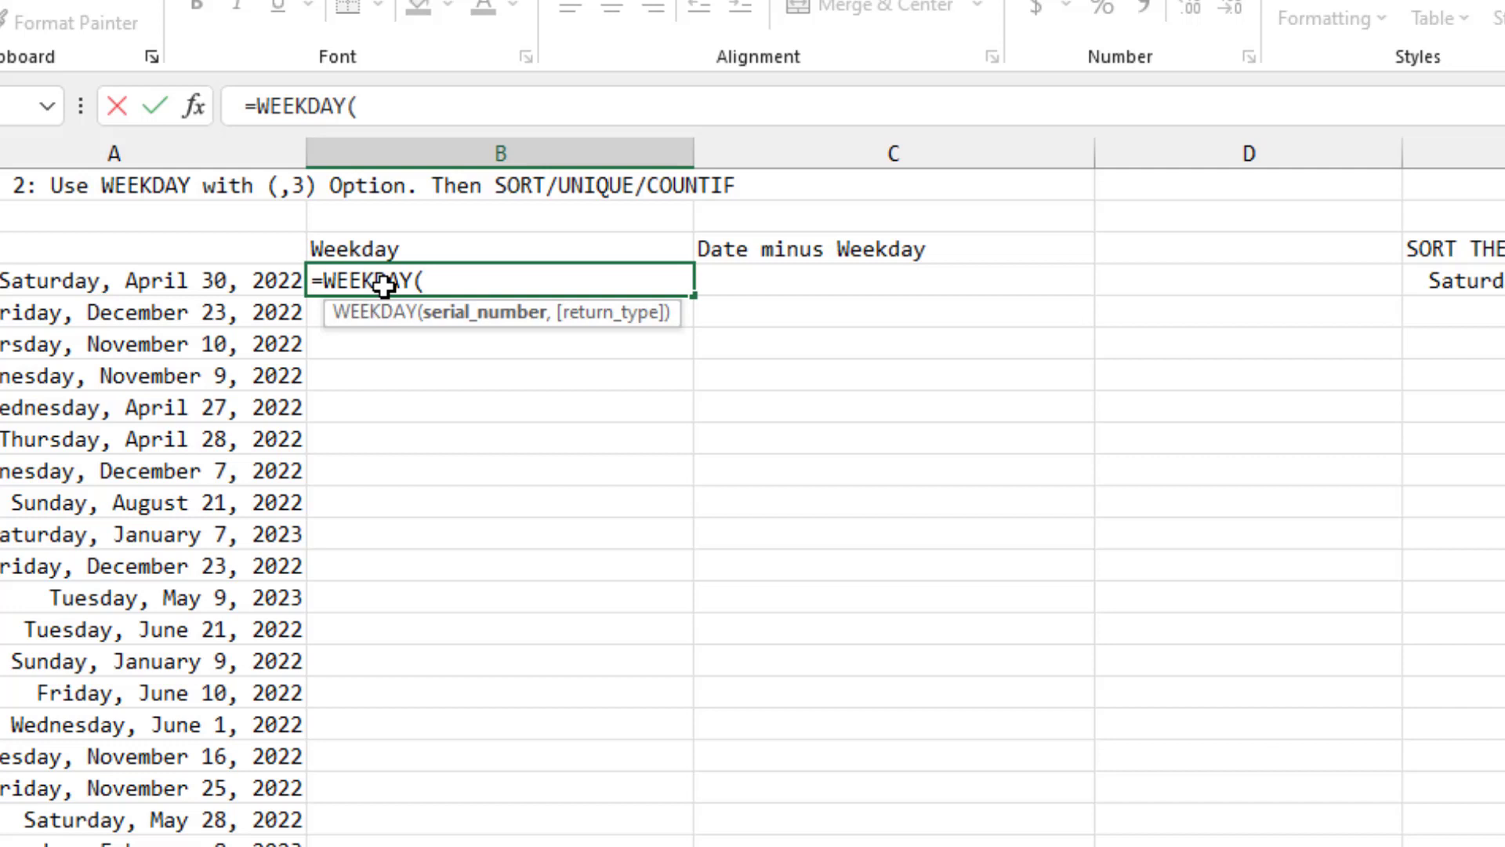
key(Left)
text(,)
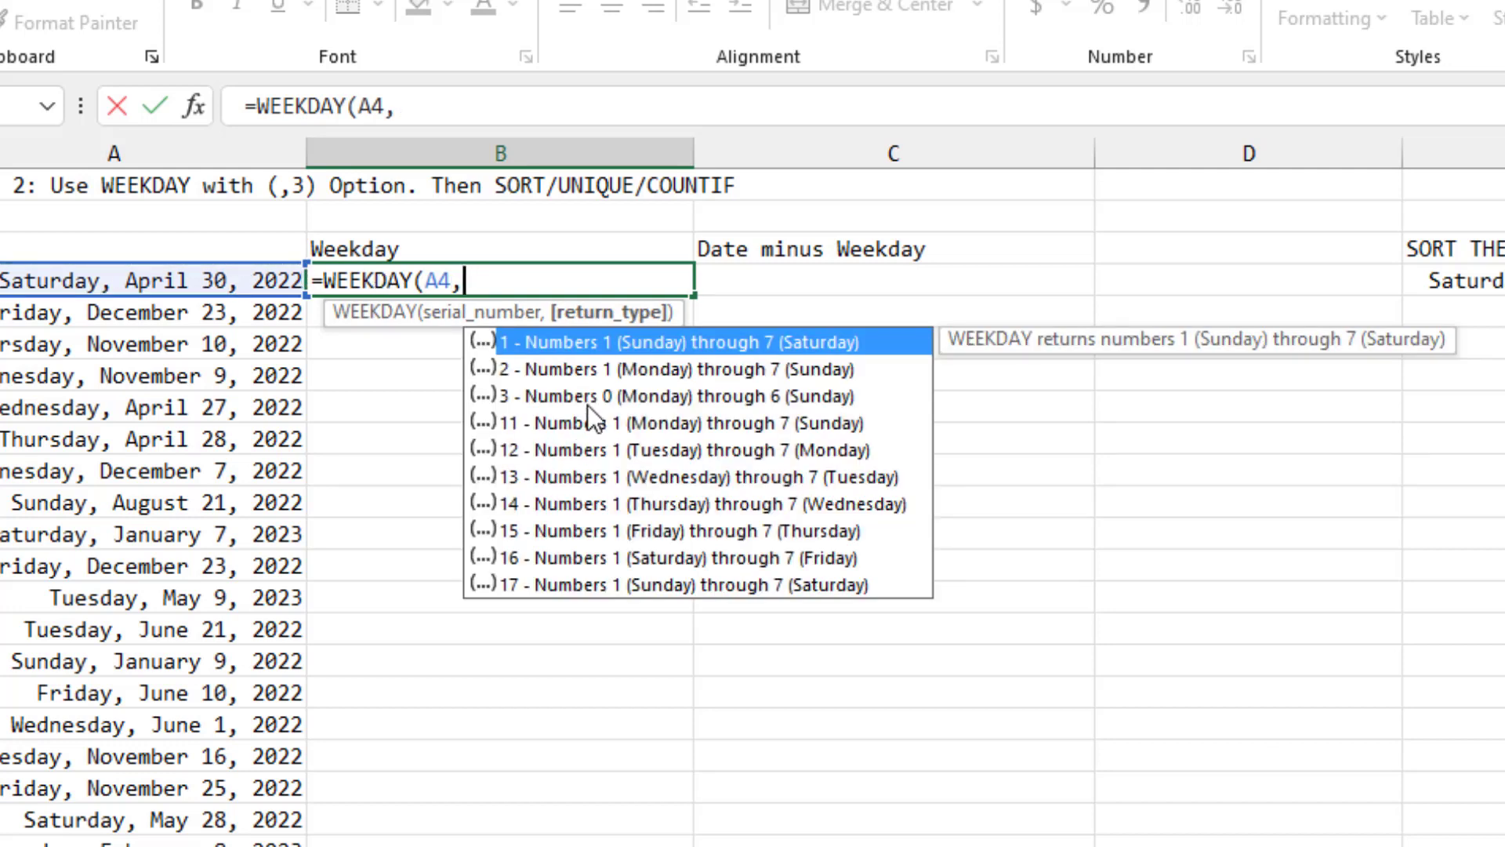
click(781, 402)
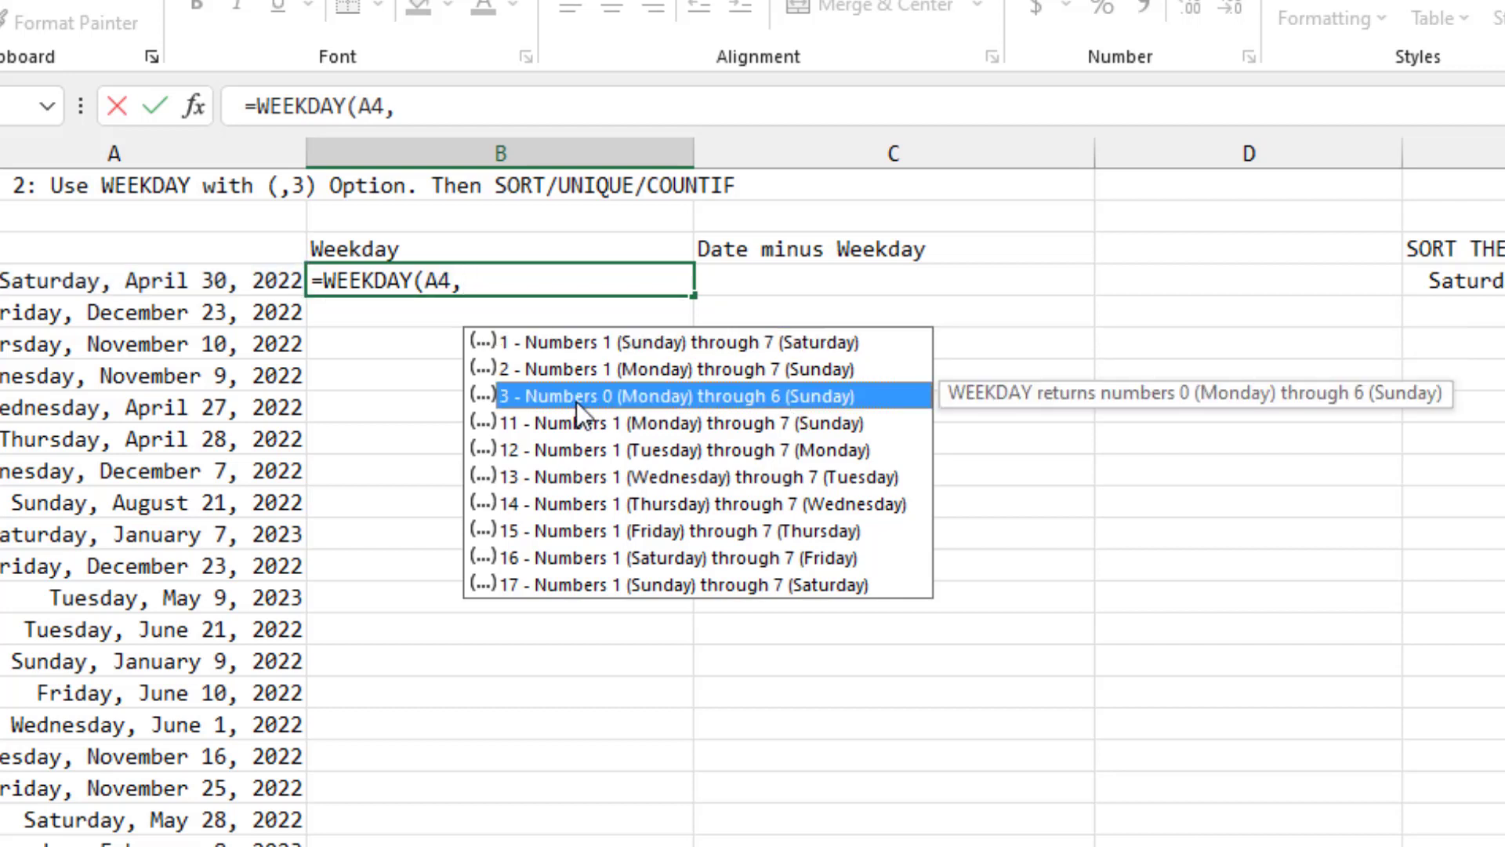
double_click(536, 397)
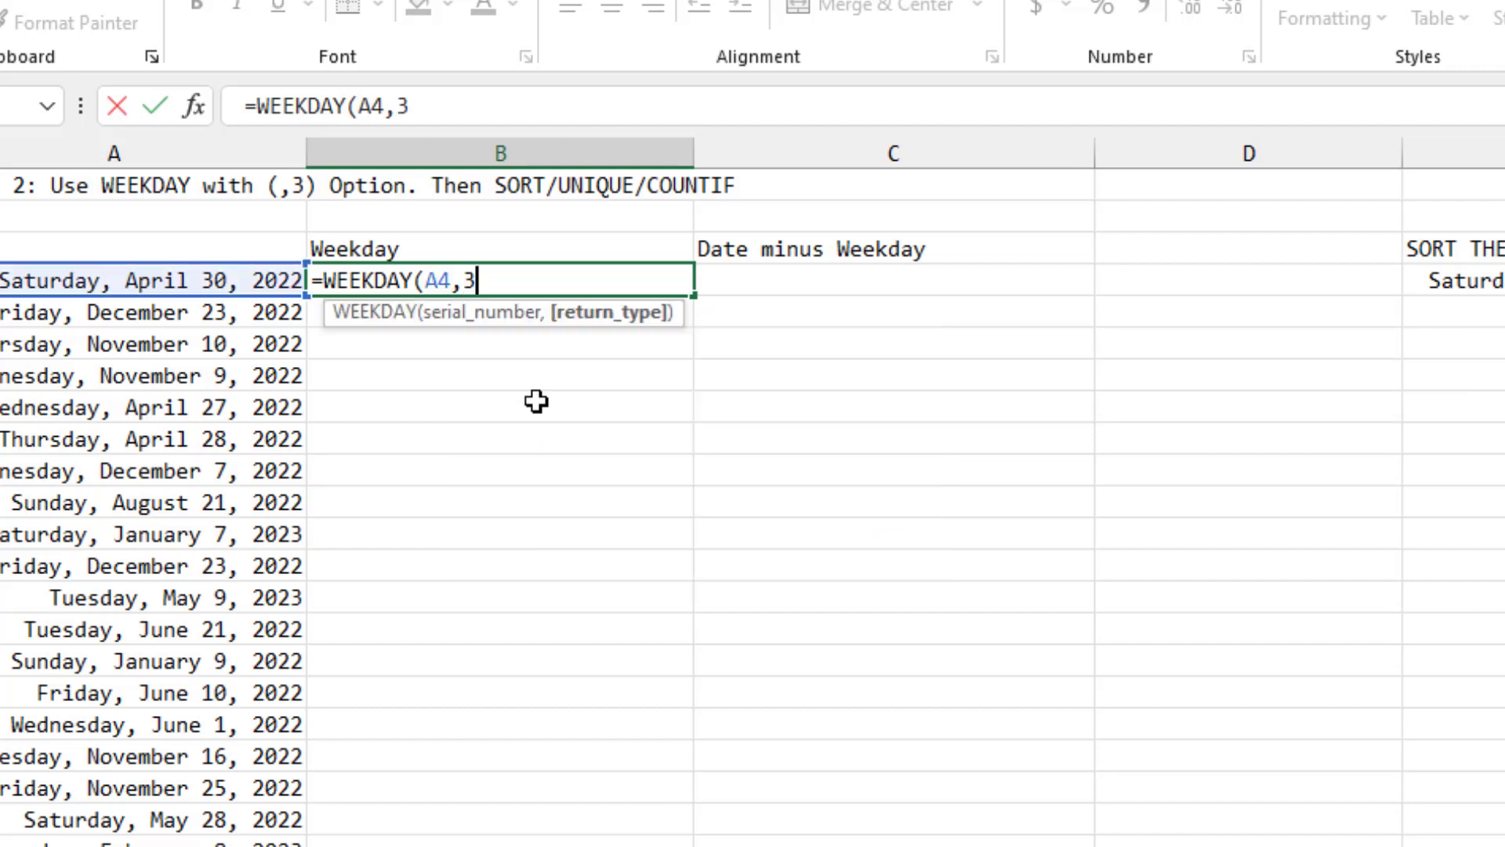
text())
key(Return)
key(Up)
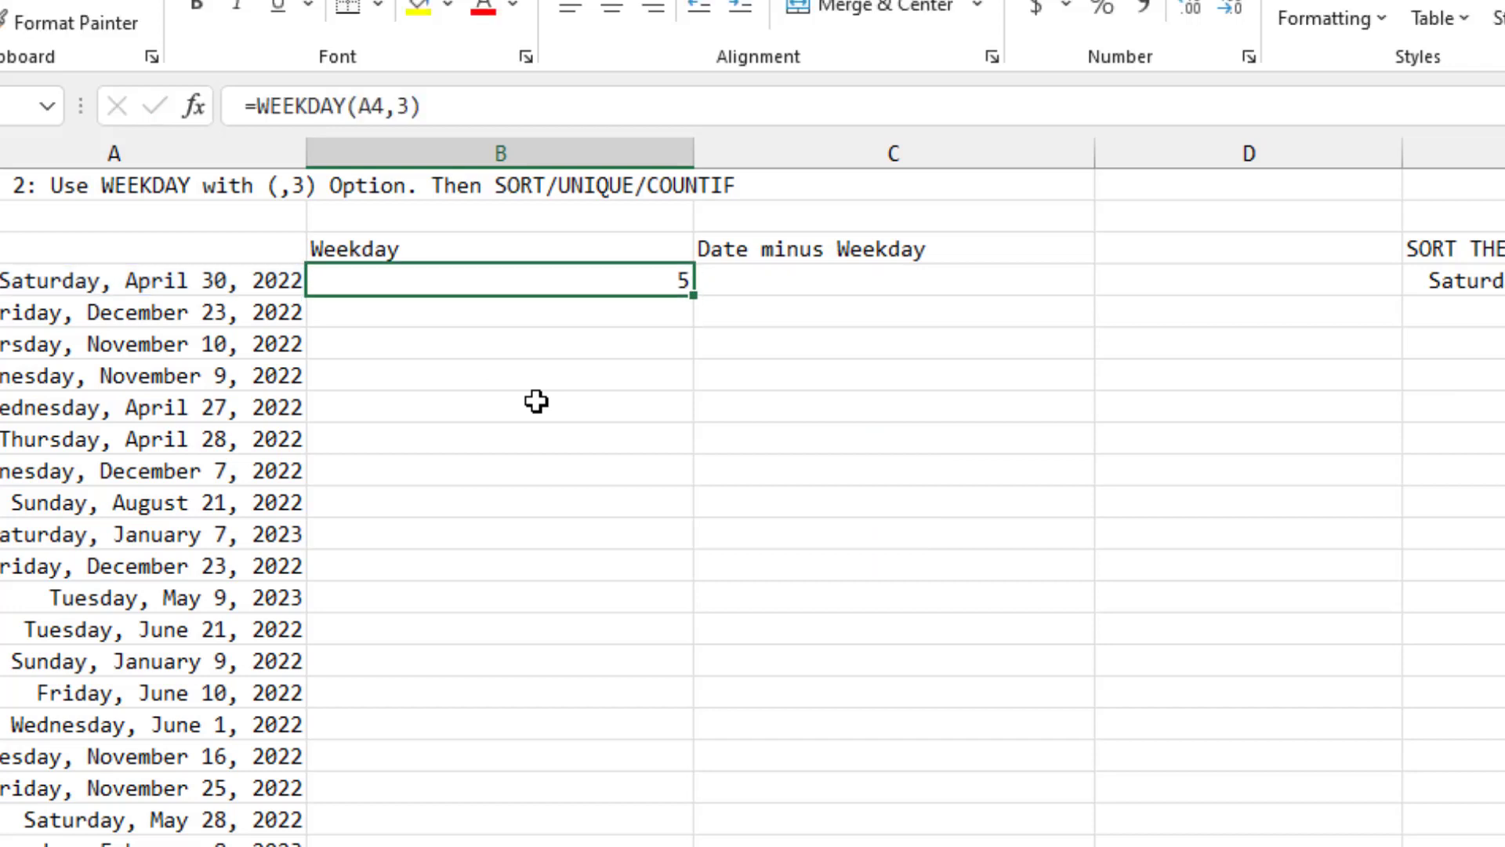
double_click(690, 296)
Enter =A4-WEEKDAY(A4,3) in C4 and fill it down column C to get each week's Monday.
key(Right)
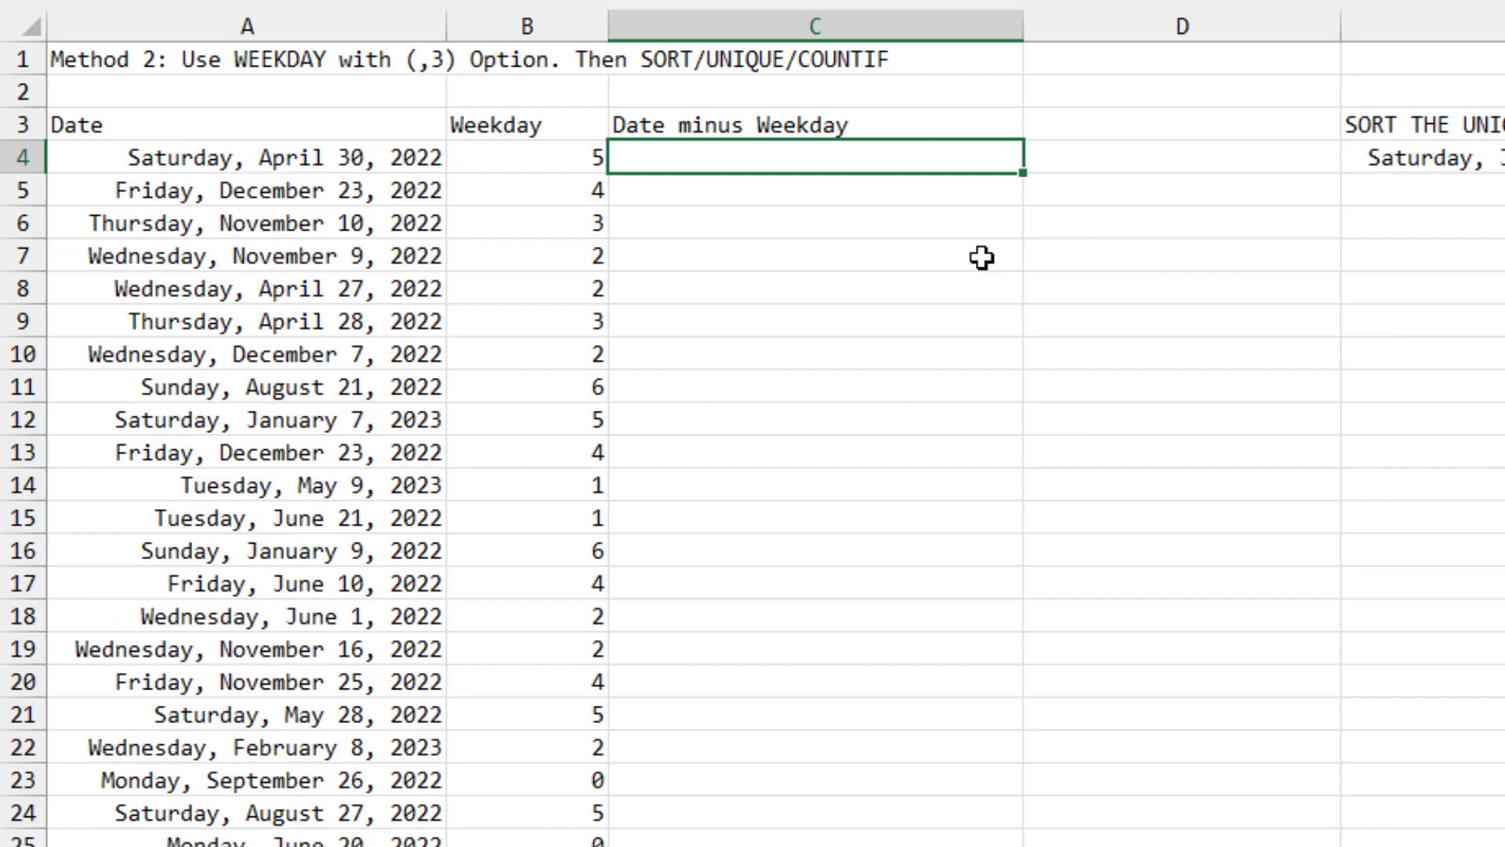
text(=)
key(Left)
key(Left)
text(-WEEKDAY(A4,3))
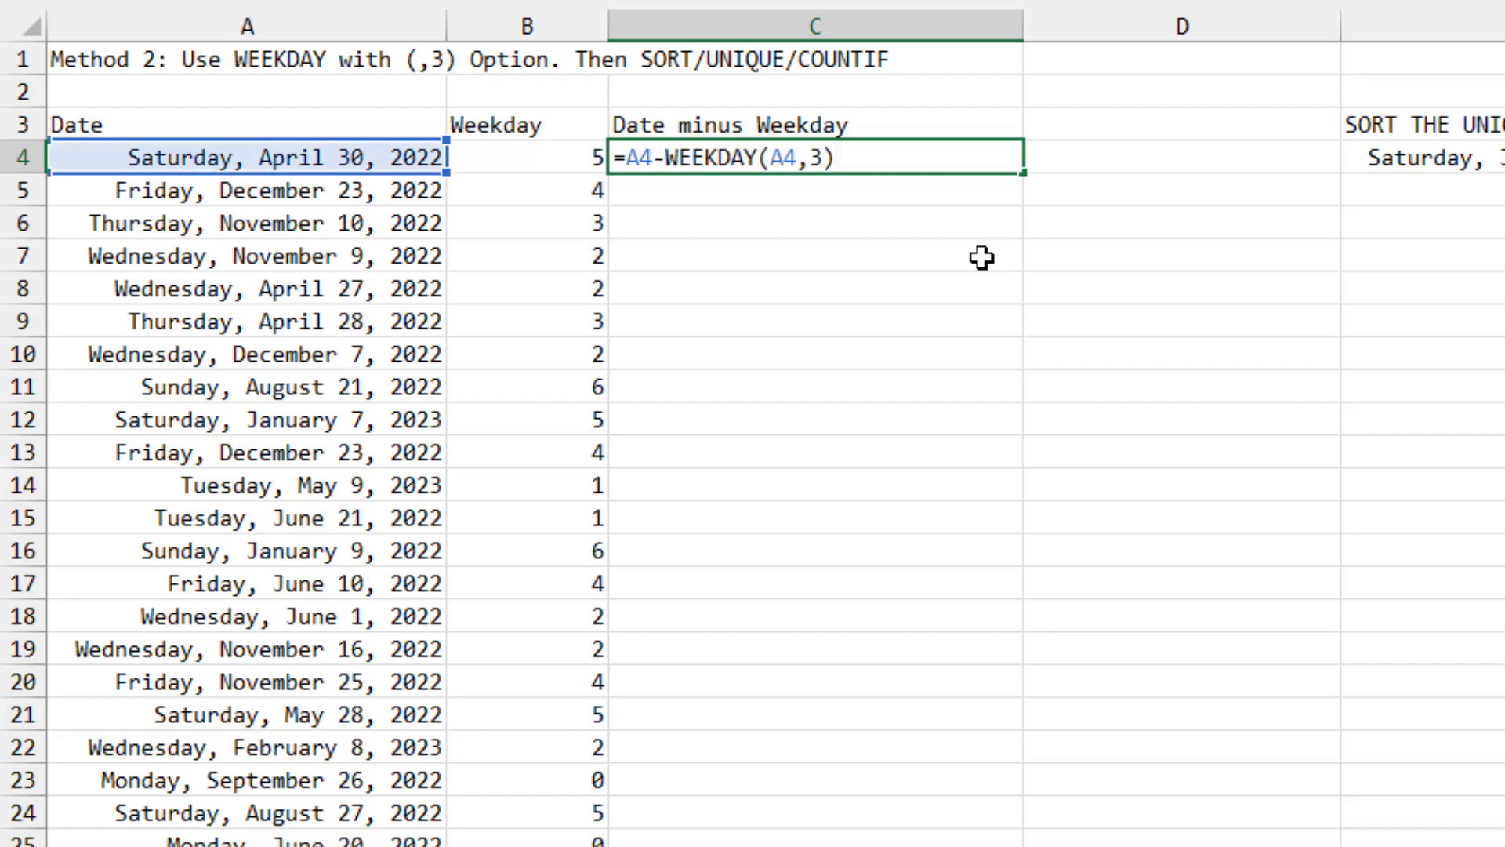
key(ctrl+Return)
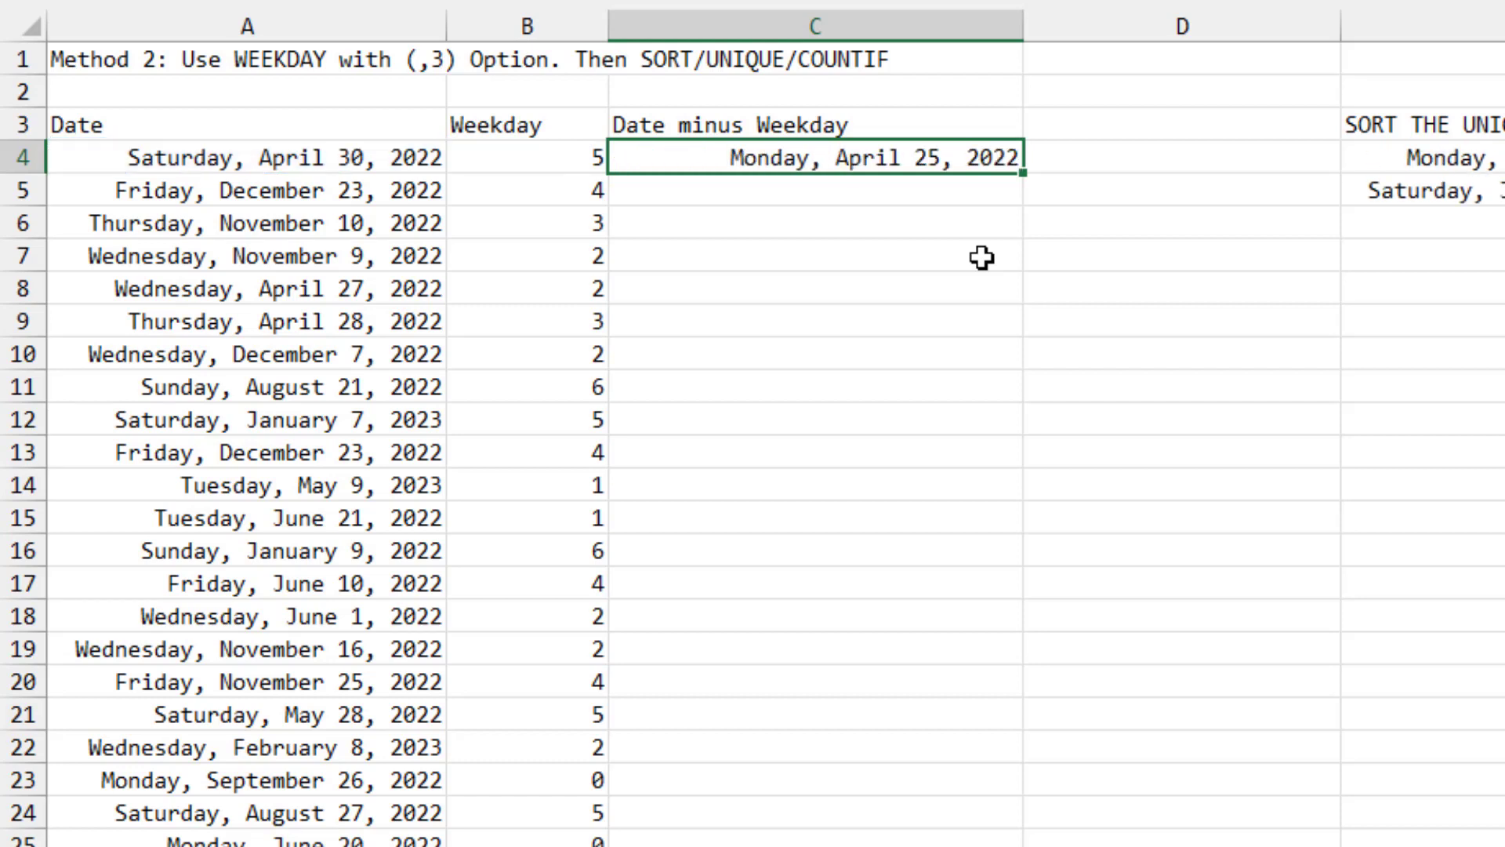
double_click(1023, 173)
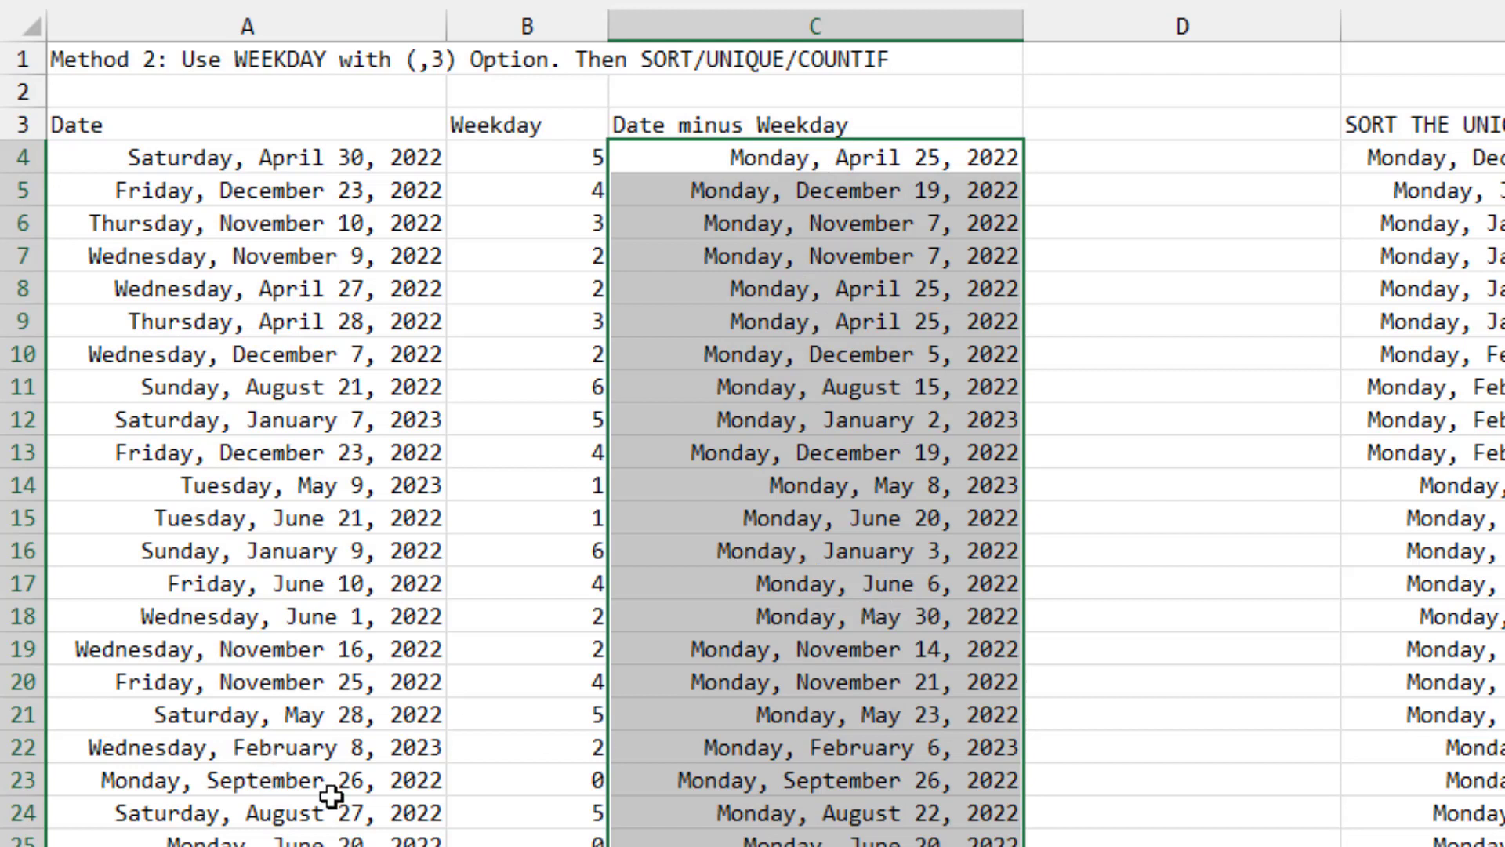
click(706, 782)
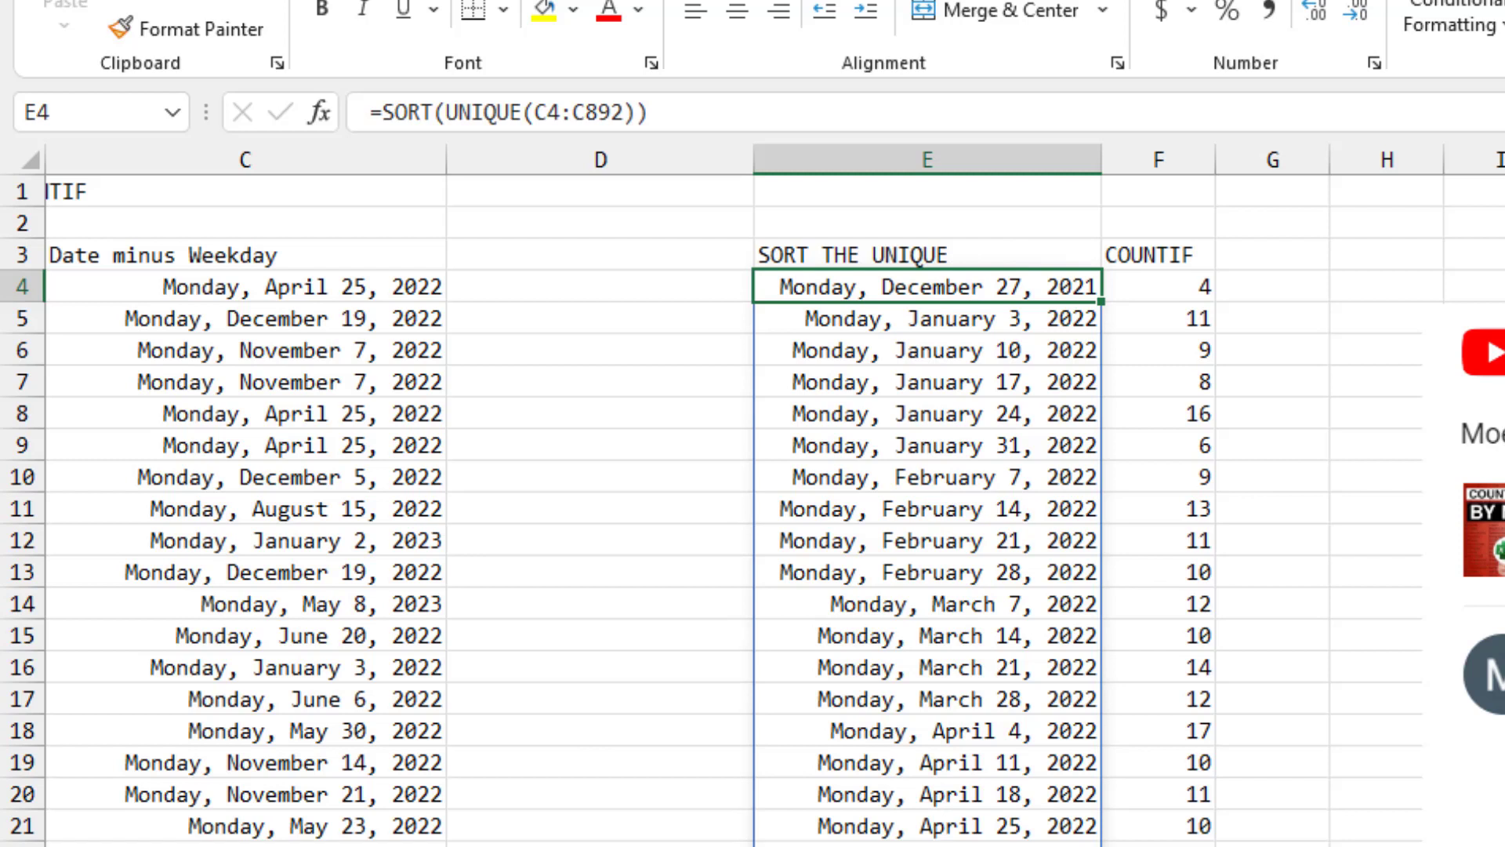
Inspect the =COUNTIF(C4:C892,E4#) formula in F4 and leave it unchanged.
click(1153, 287)
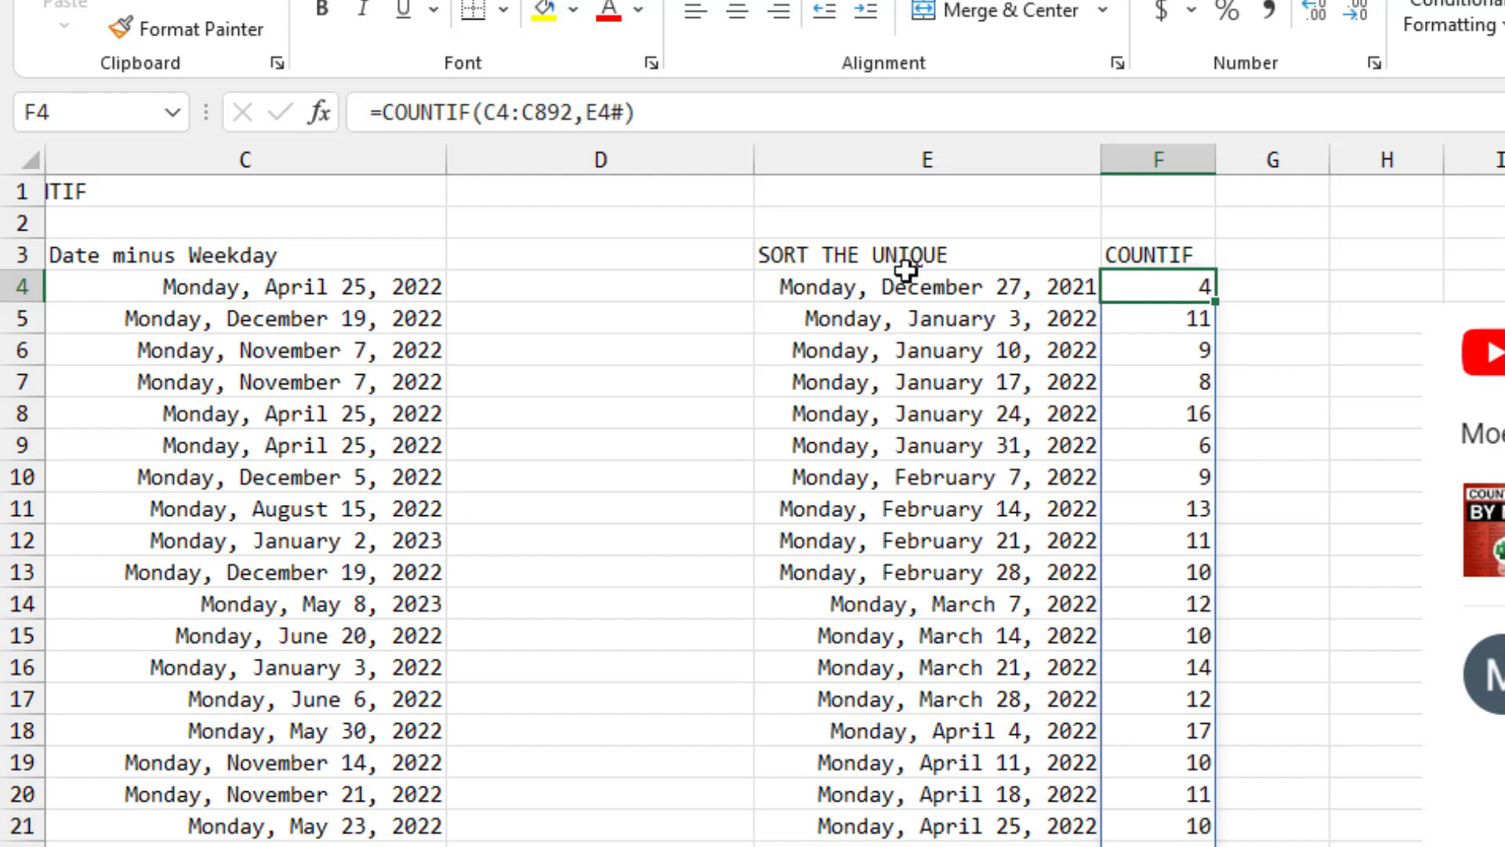
key(F2)
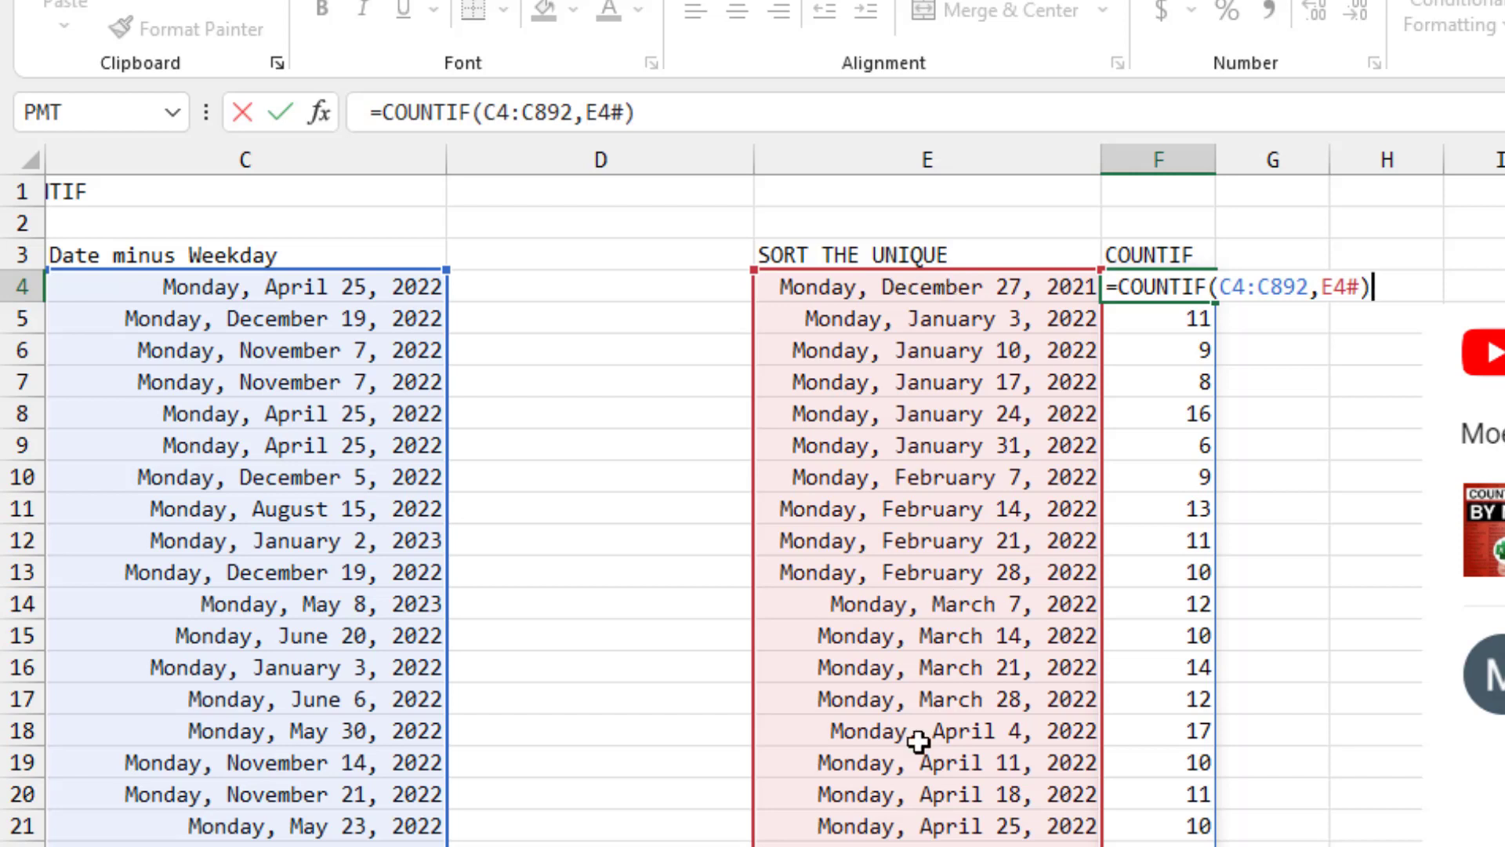
key(Escape)
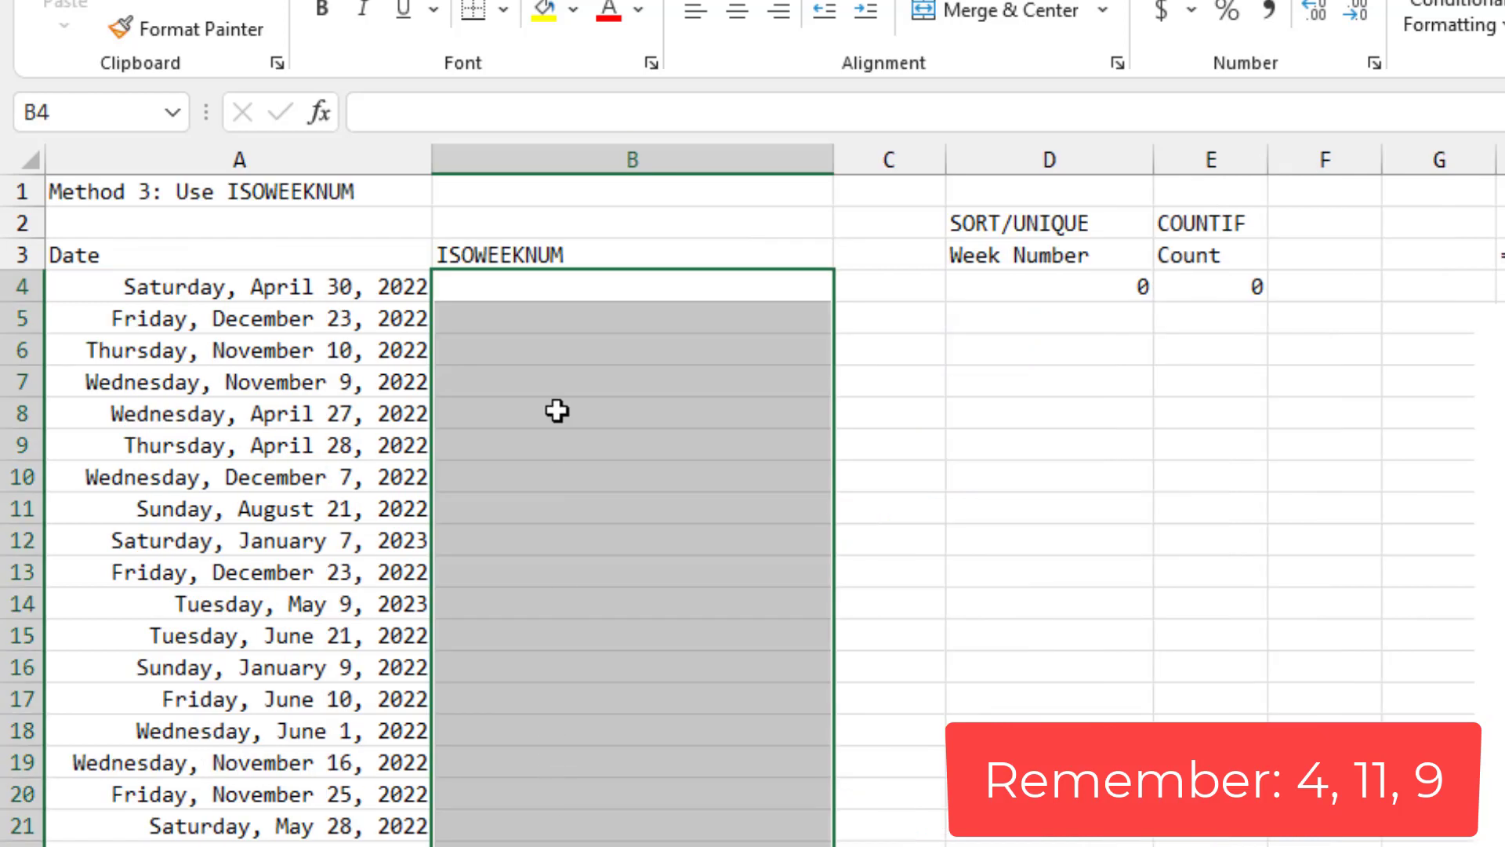
Enter =ISOWEEKNUM(A4) in B4 and copy it down column B on the Method 3 sheet.
click(491, 289)
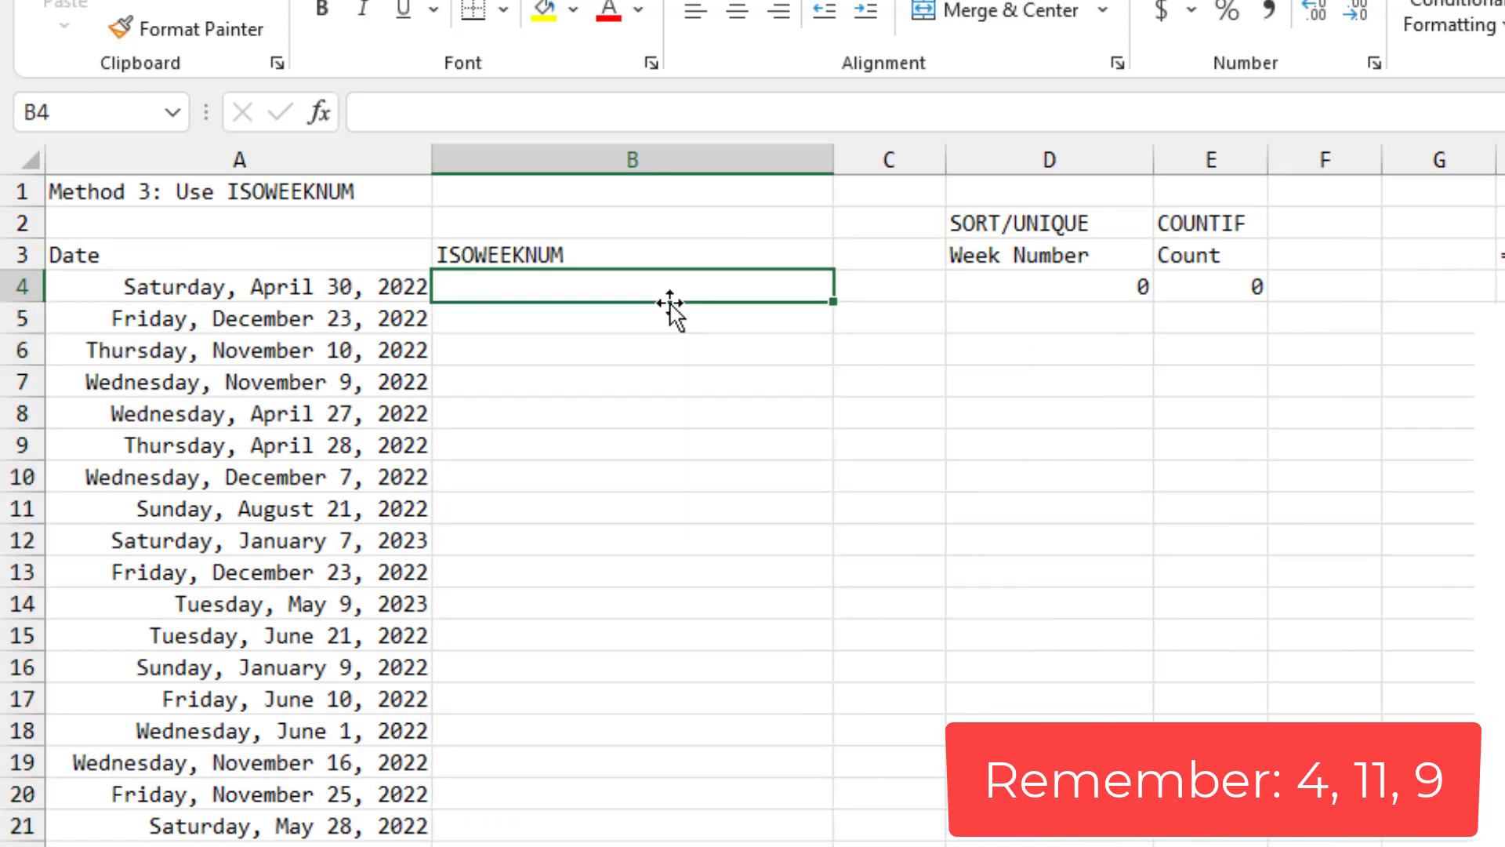
text(=ISOW)
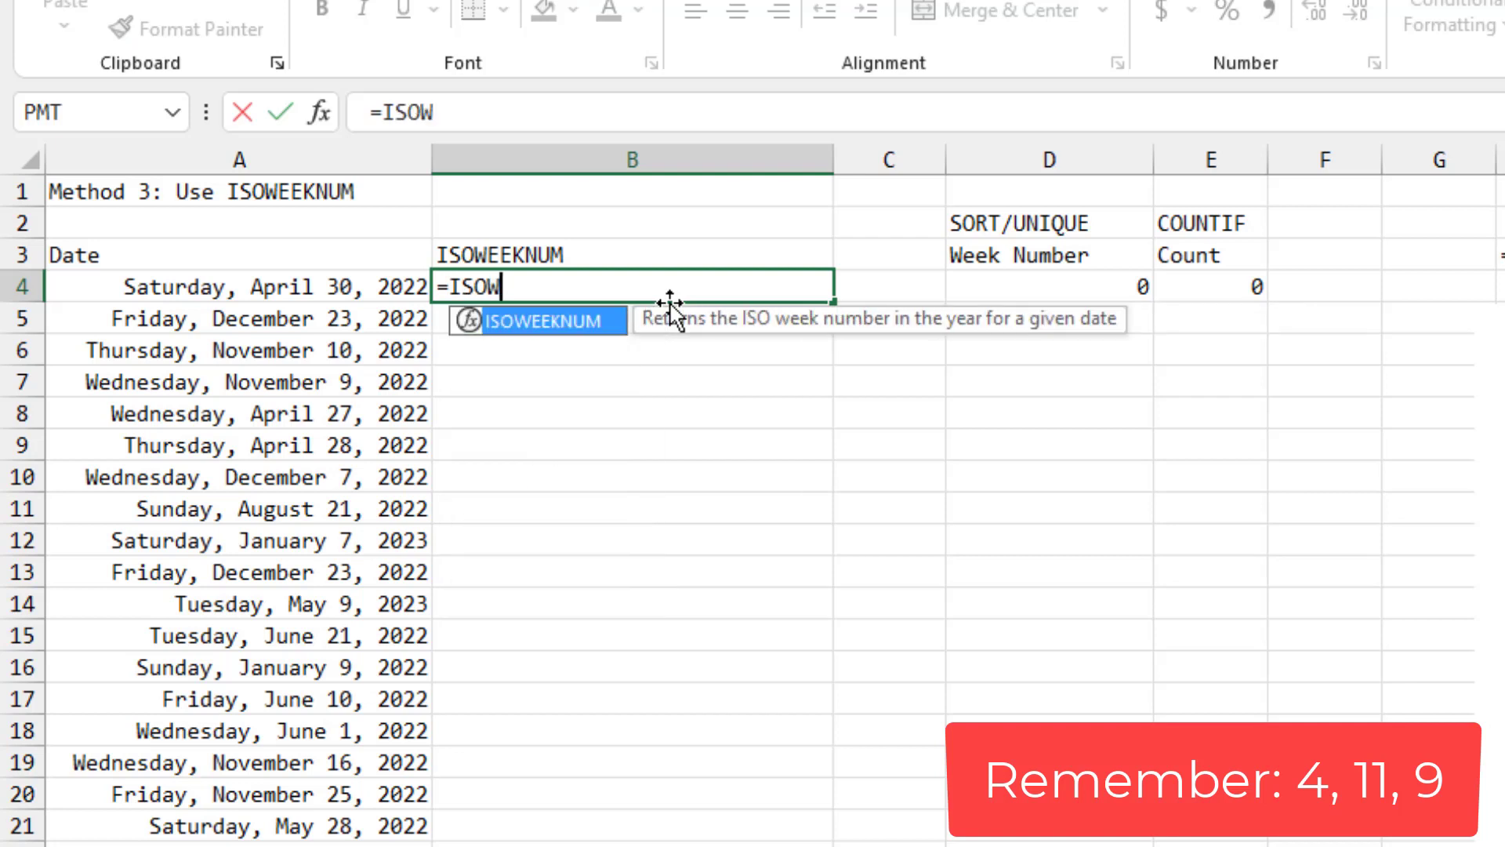
key(Tab)
key(Left)
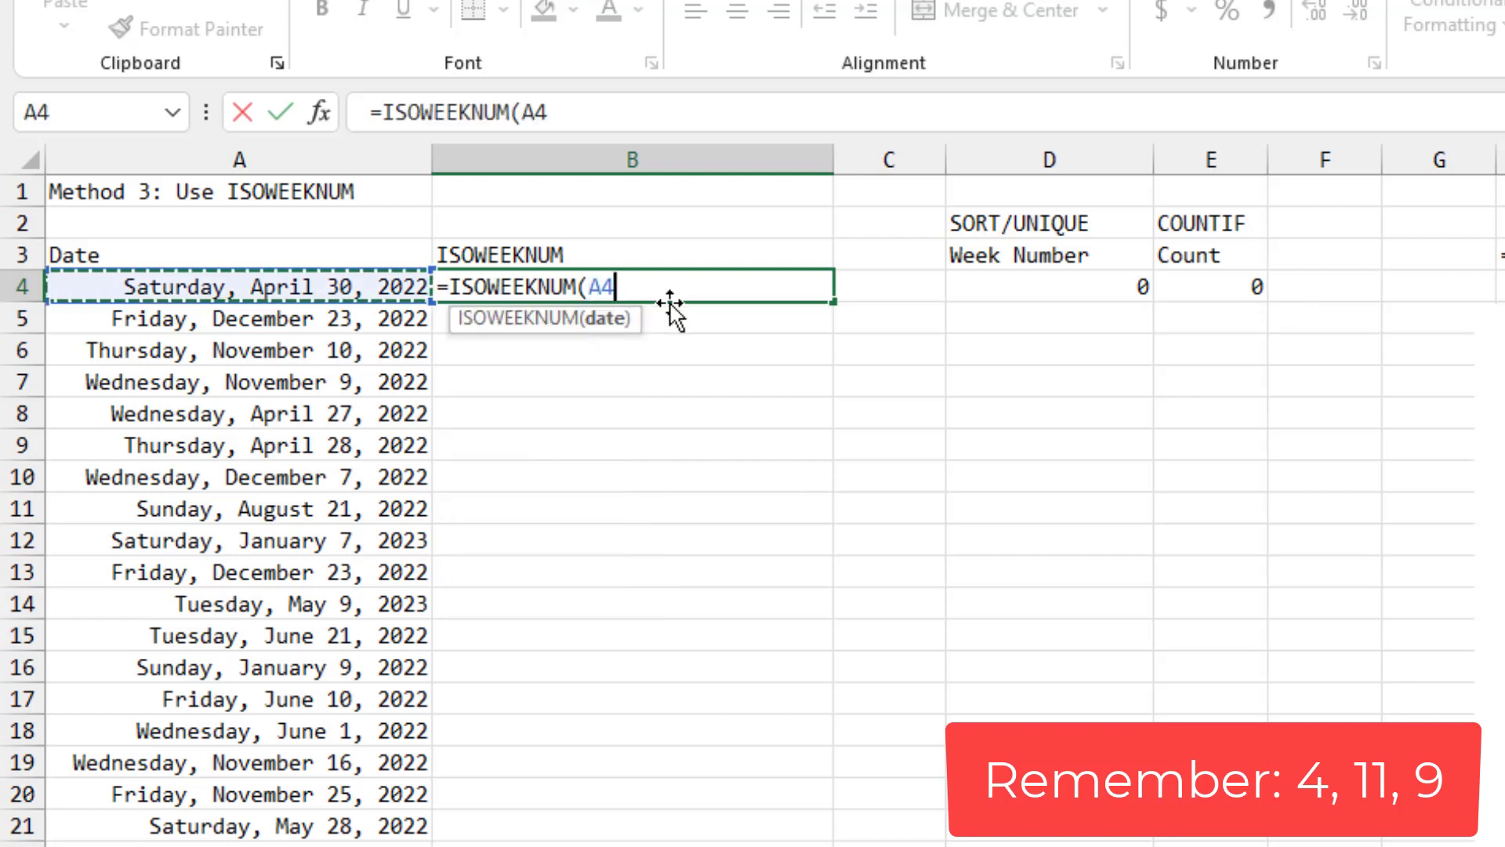
text())
key(Return)
click(670, 301)
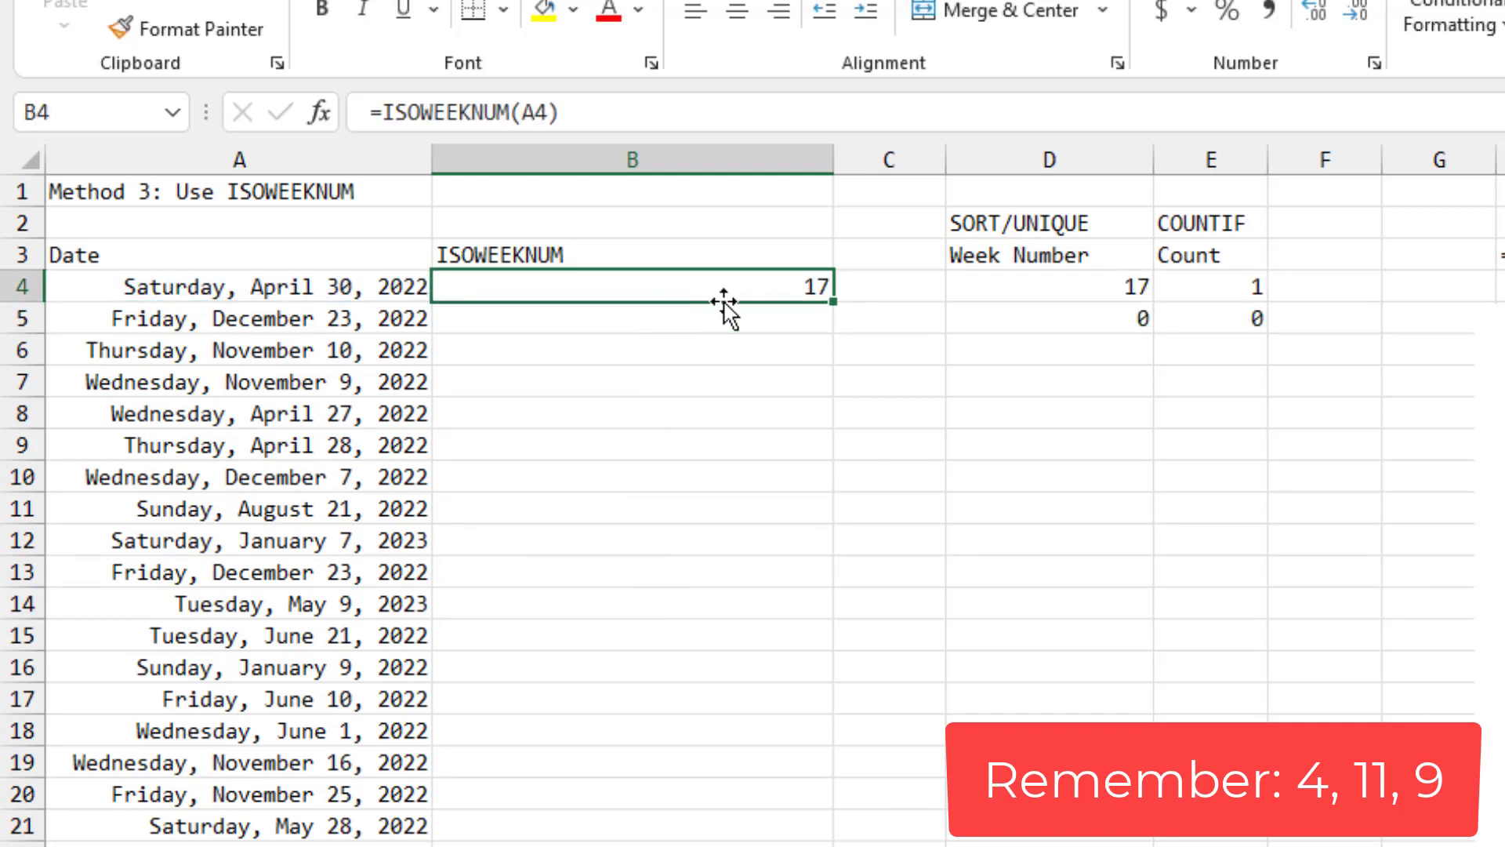
double_click(834, 301)
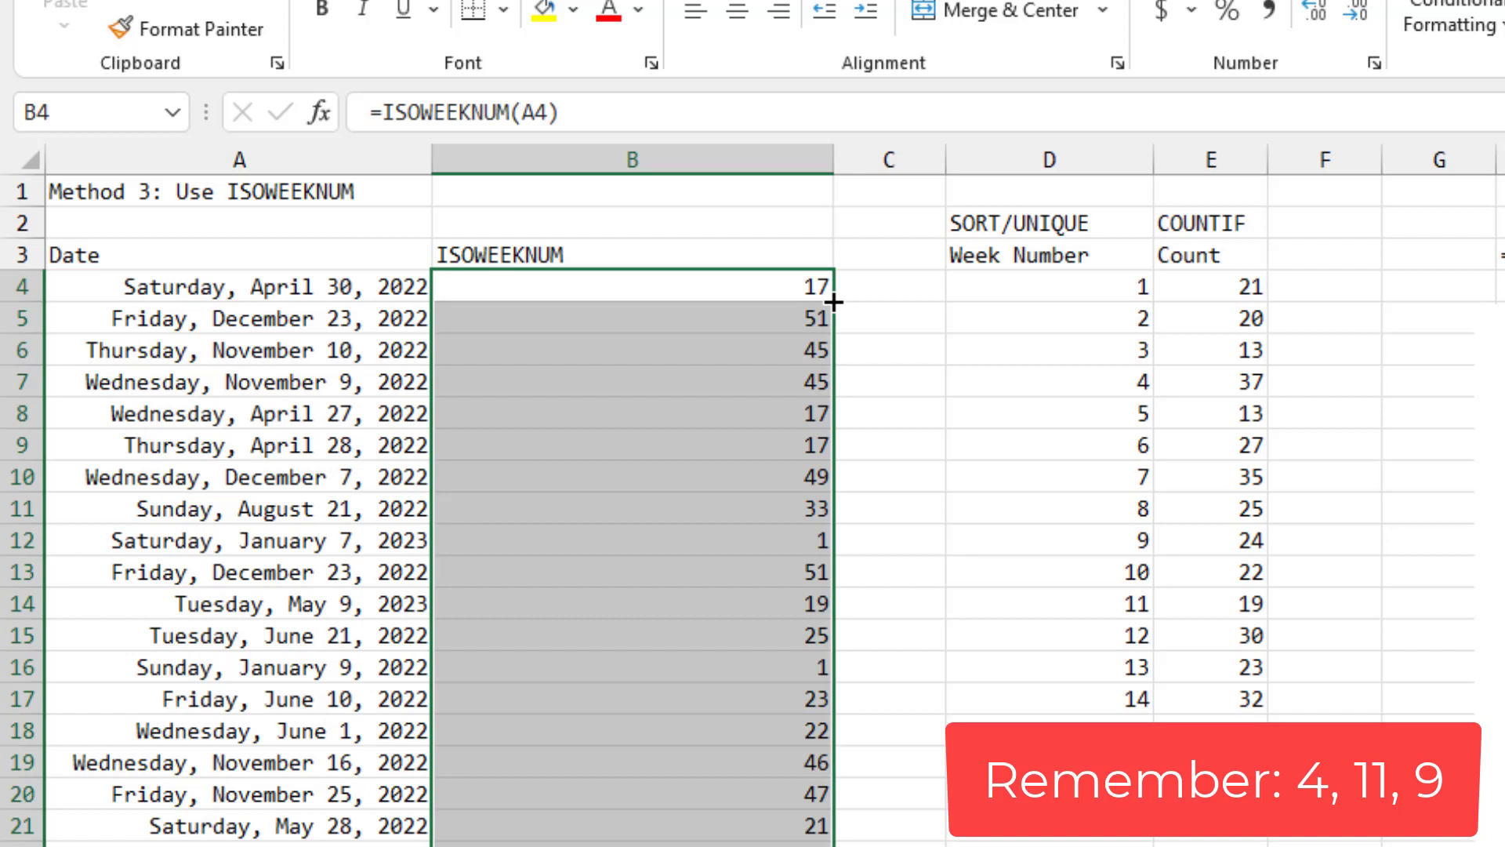
key(Right)
key(Right)
key(Right)
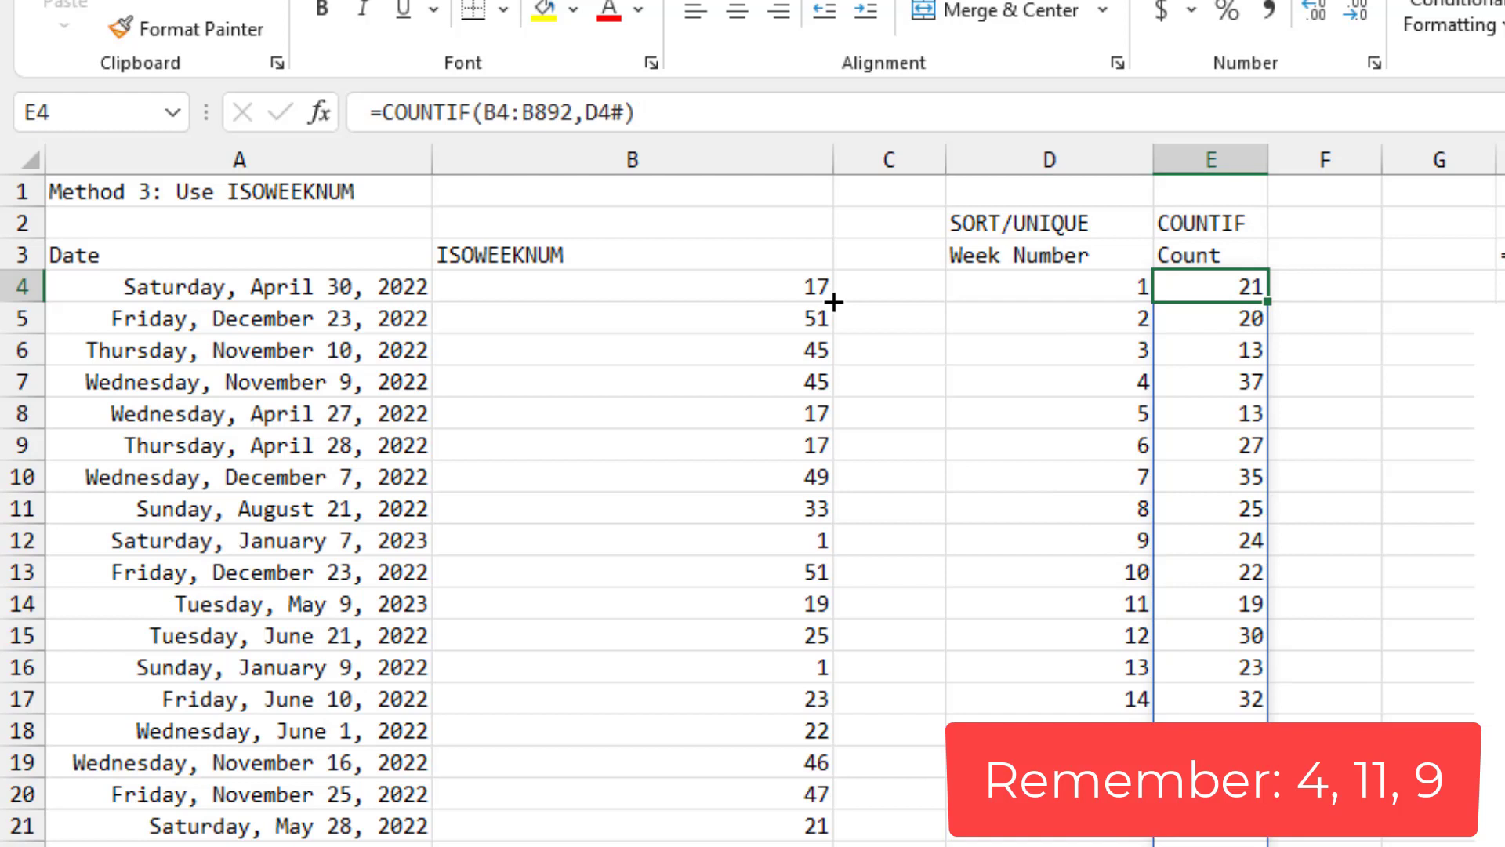
key(Left)
key(Left)
key(Left)
key(Left)
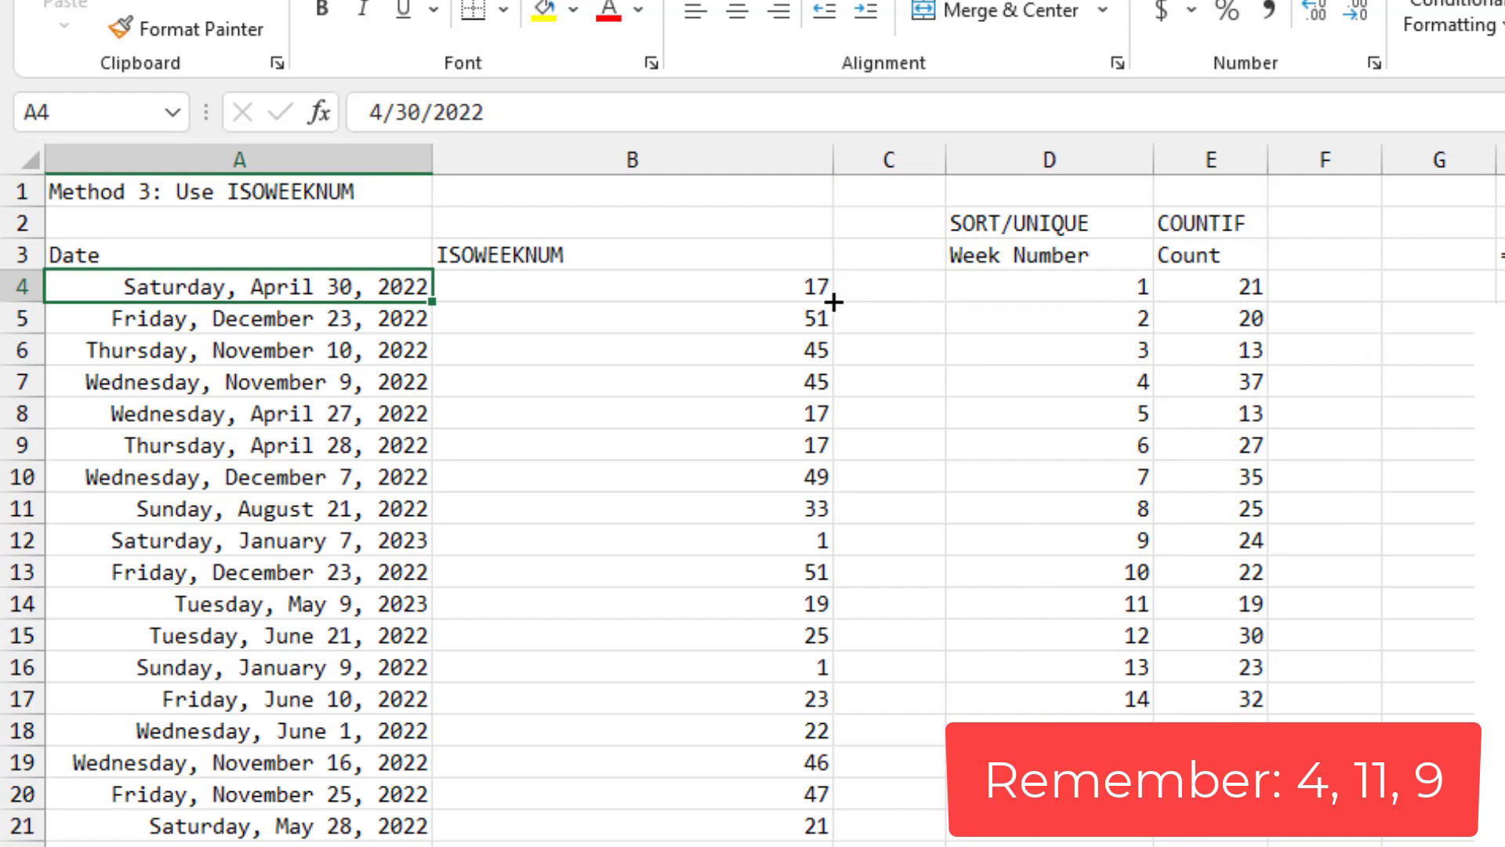
Change B4 to the year-week label formula =YEAR(A4)&"-W"&TEXT(ISOWEEKNUM(A4),"00"), giving labels like 2022-W17.
scroll(833, 302, down, 1)
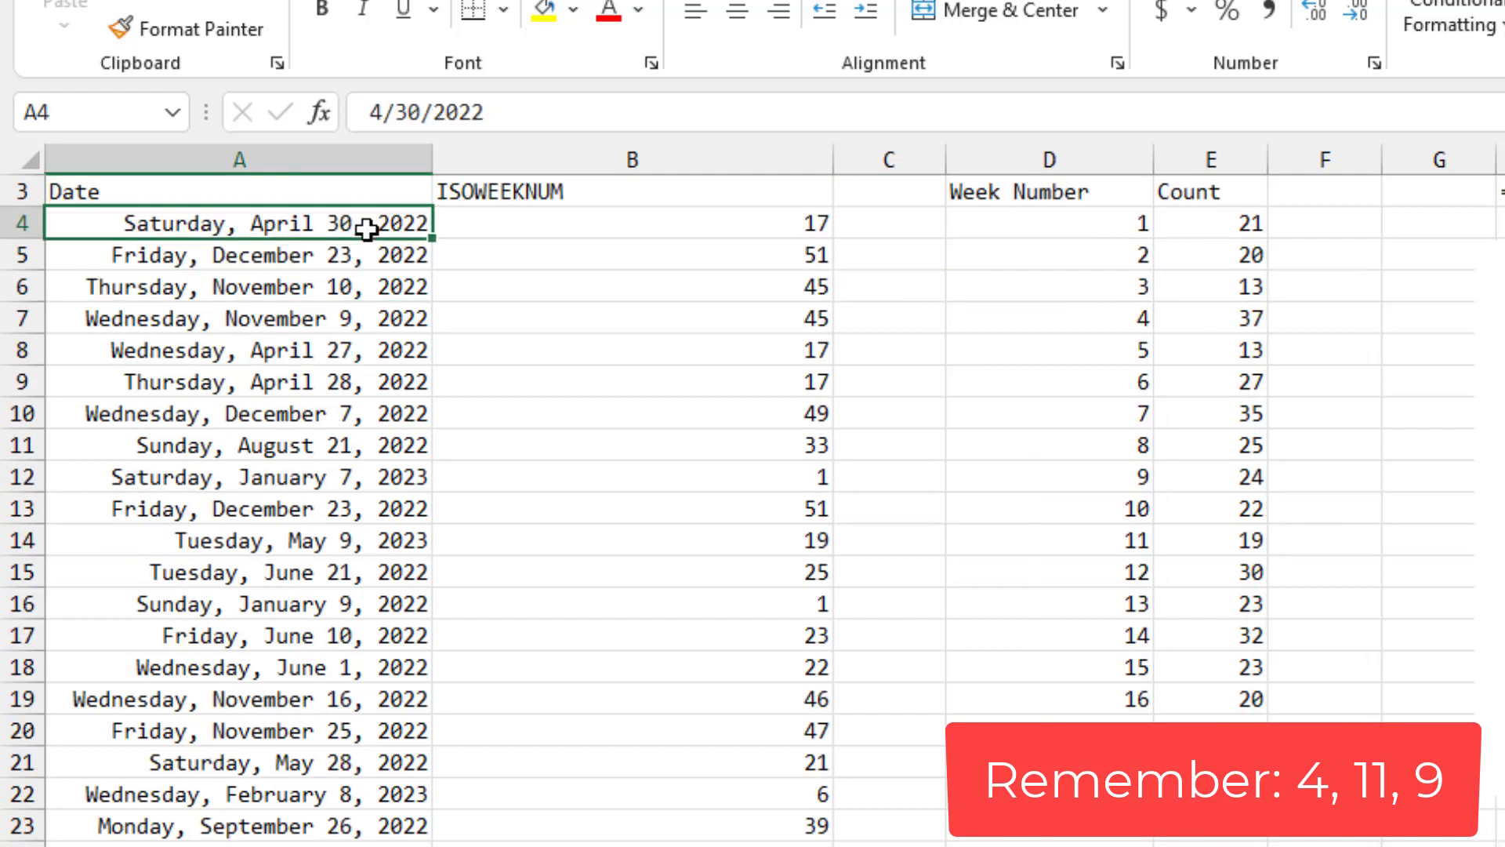
click(312, 801)
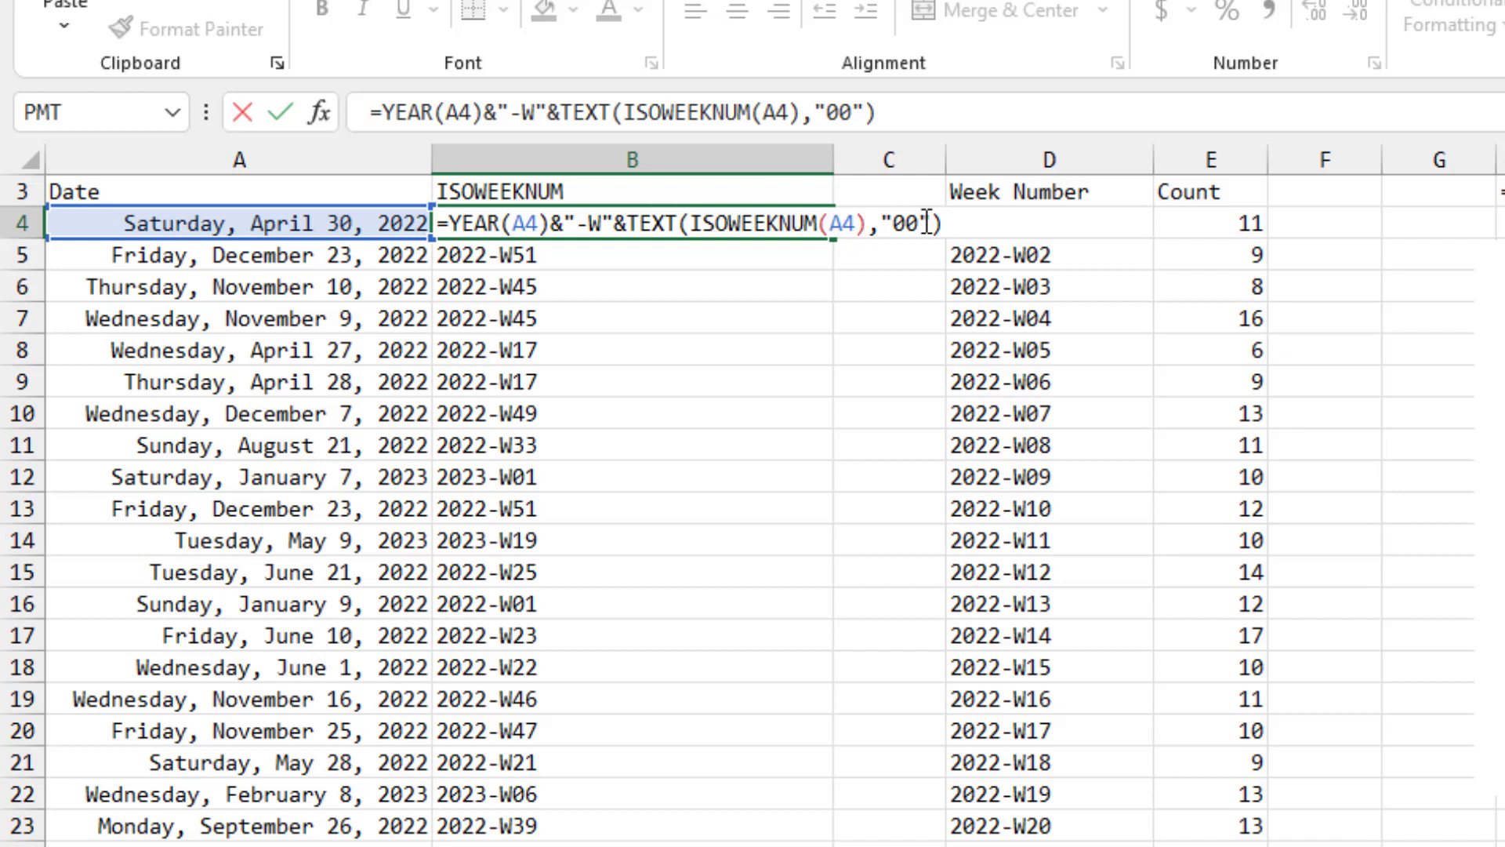
key(Return)
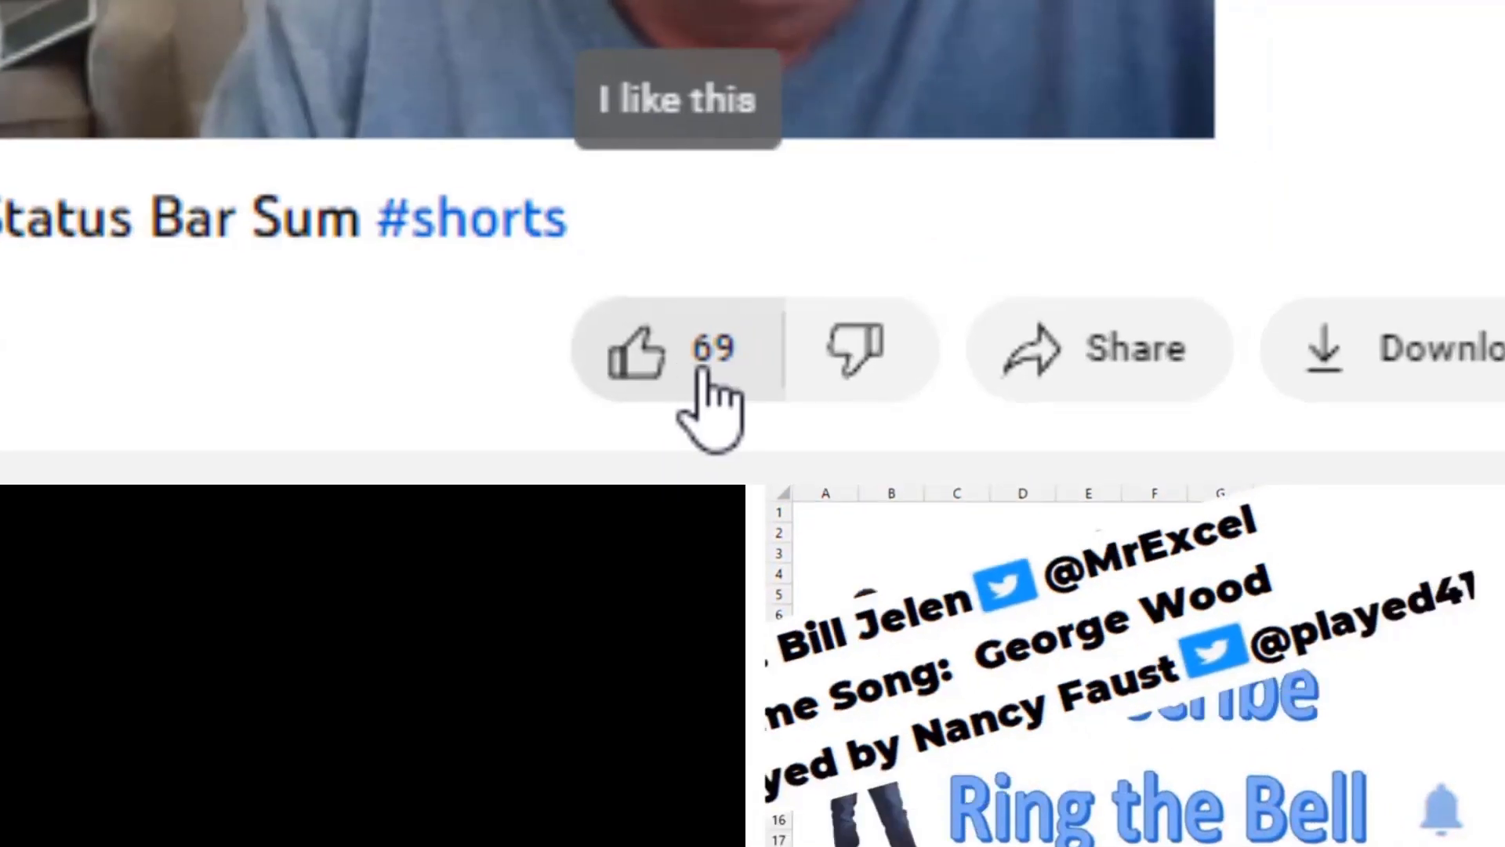
Like the video, subscribe to MrExcel.com, and set the channel's notifications to All.
click(854, 346)
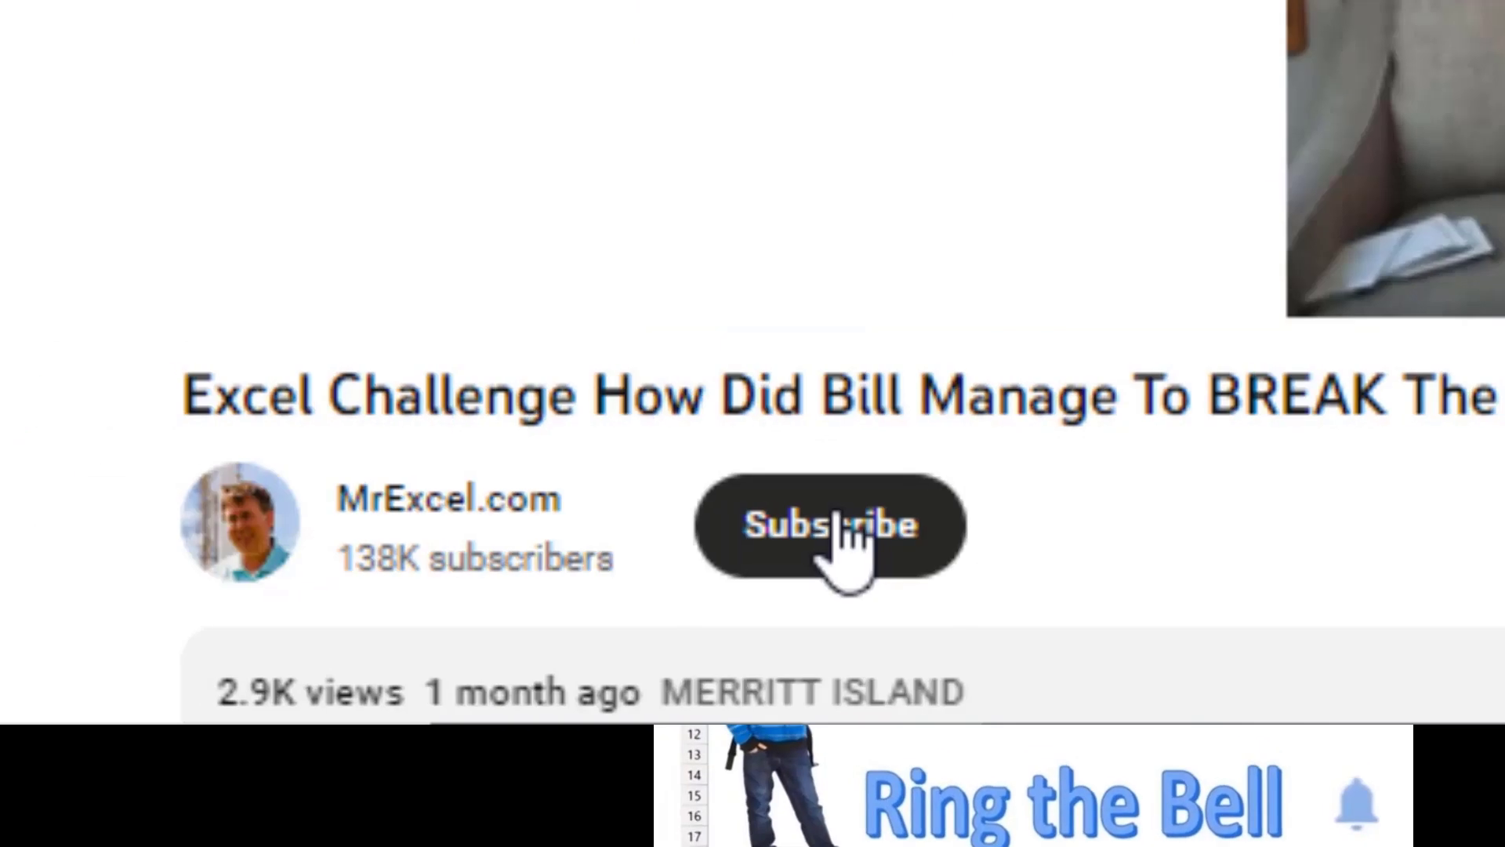
click(831, 510)
click(756, 508)
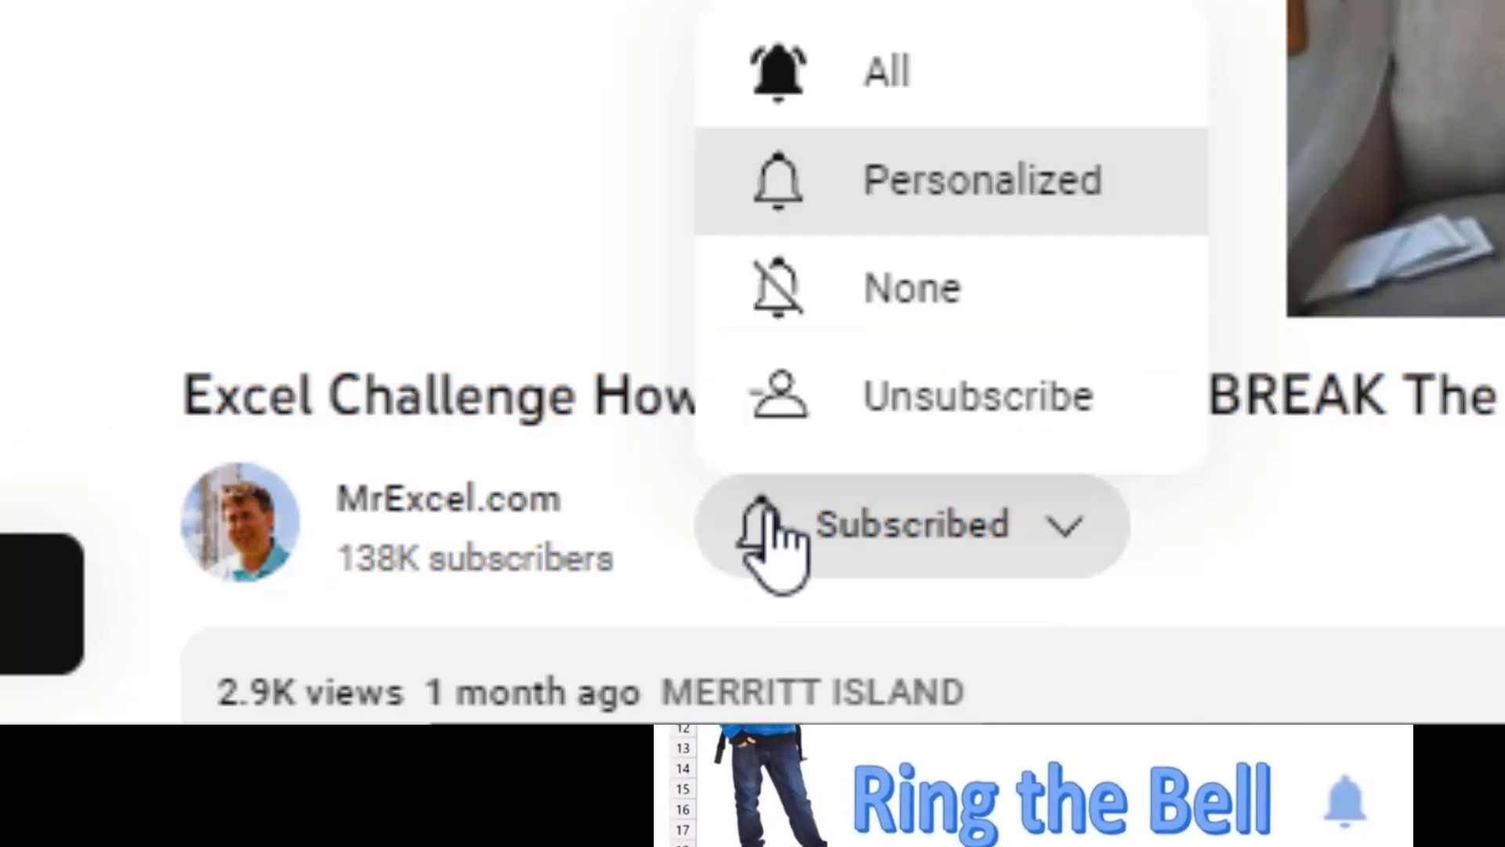
click(895, 78)
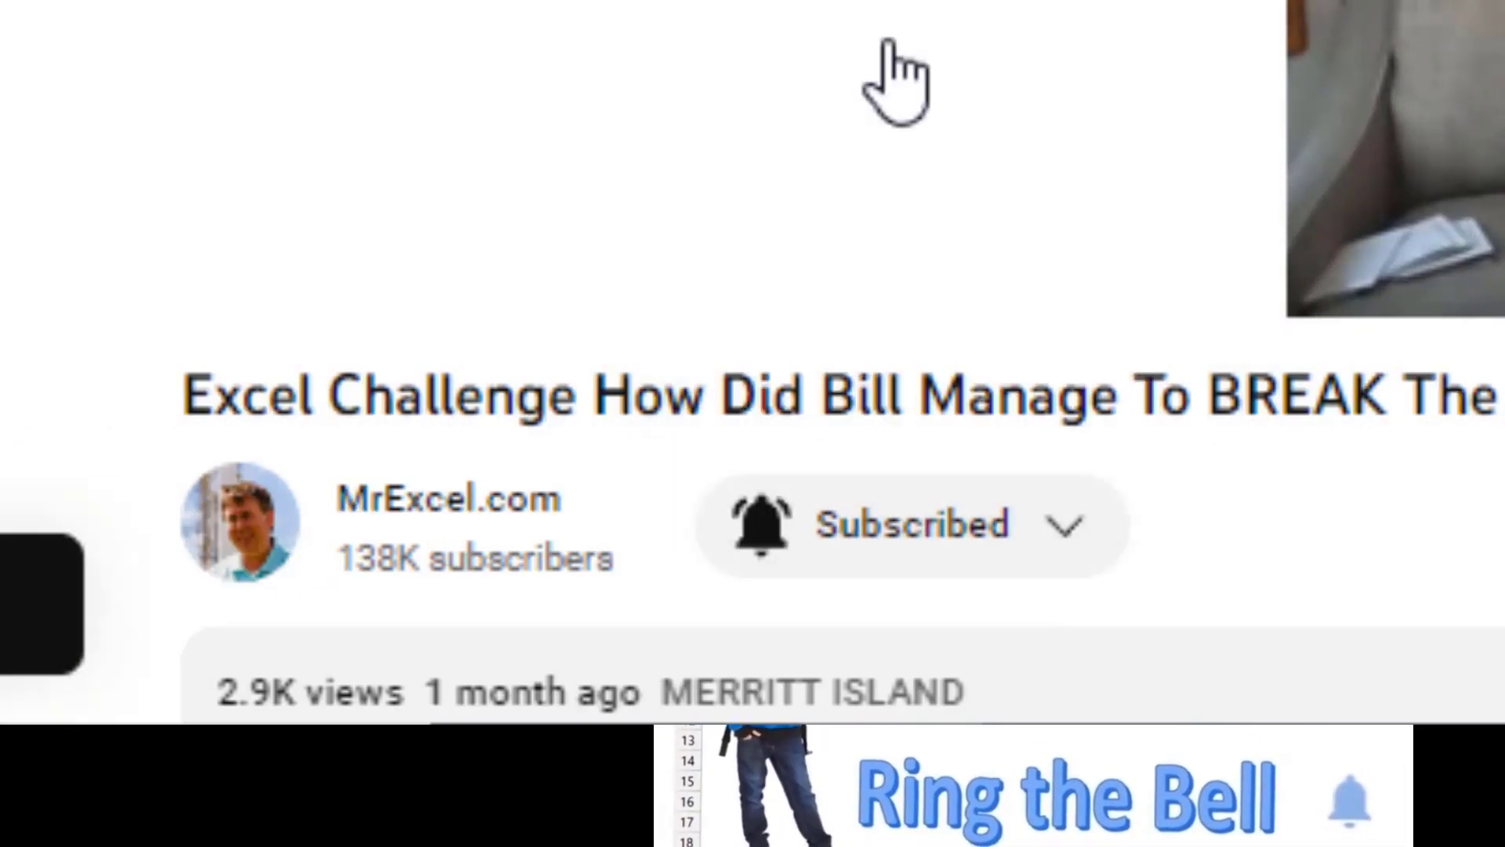